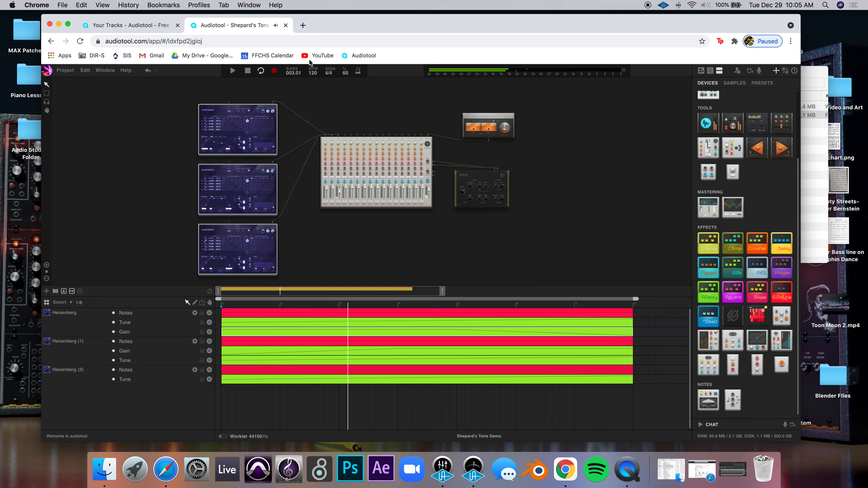
- Close the Shepard's Tone demo project and start a new empty project in the Audiotool studio
{"action": "left_click", "coordinate": [285, 25]}
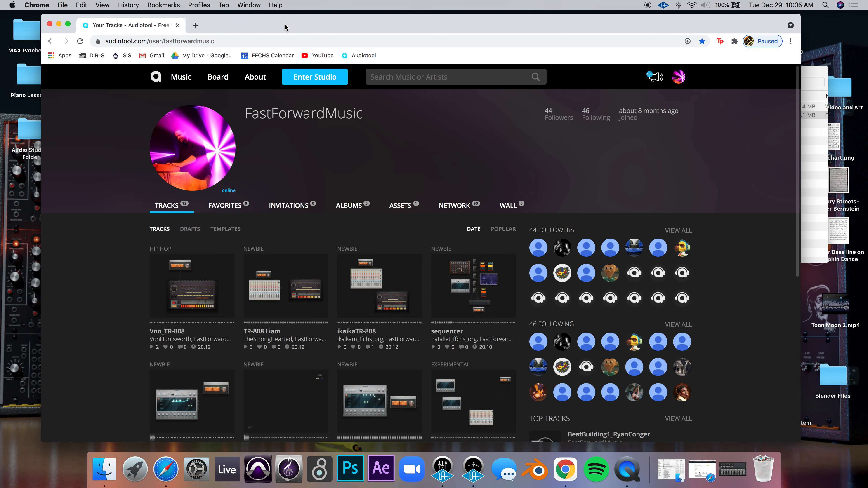
{"action": "left_click", "coordinate": [321, 88]}
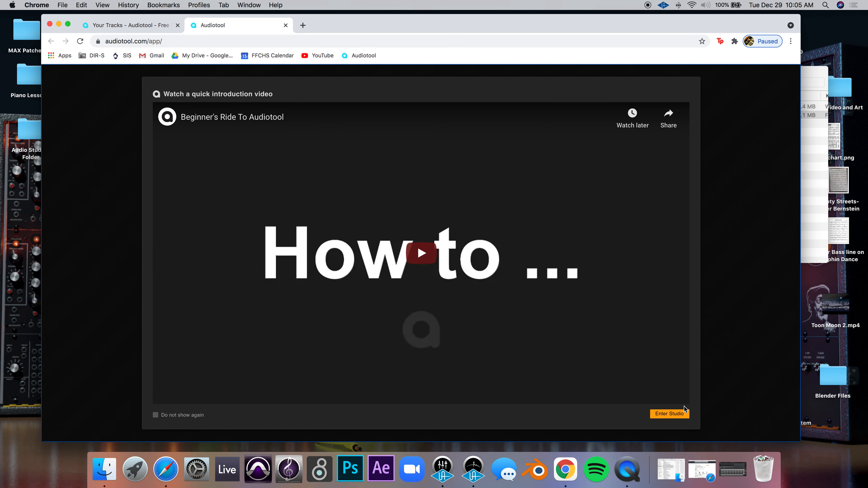
{"action": "left_click", "coordinate": [679, 413]}
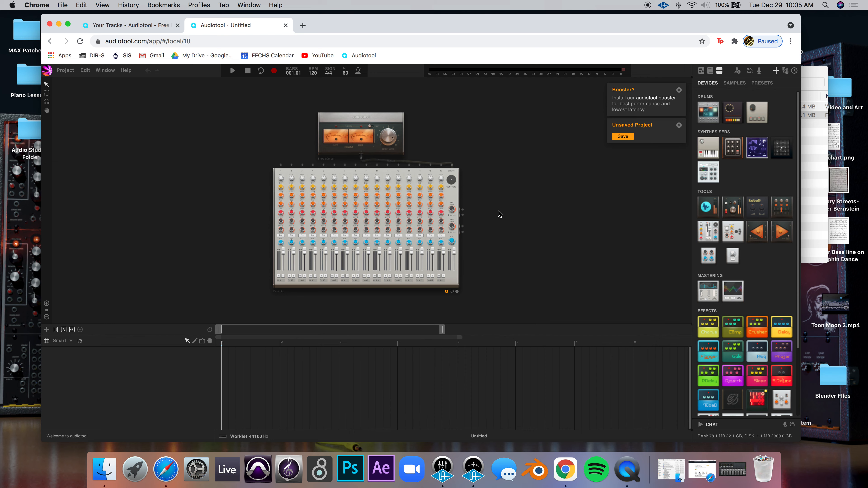
- Save the project, naming the track with the creator's first name followed by "_Shepard Tone"
{"action": "left_click", "coordinate": [623, 137]}
{"action": "left_click_drag", "start_coordinate": [388, 177], "coordinate": [339, 179]}
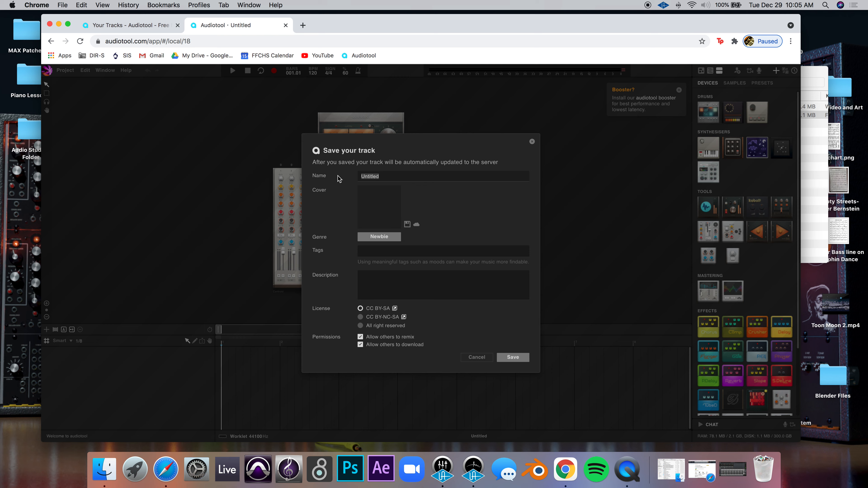
{"action": "type", "text": "Ryan_Shepard Tone"}
{"action": "left_click", "coordinate": [513, 358]}
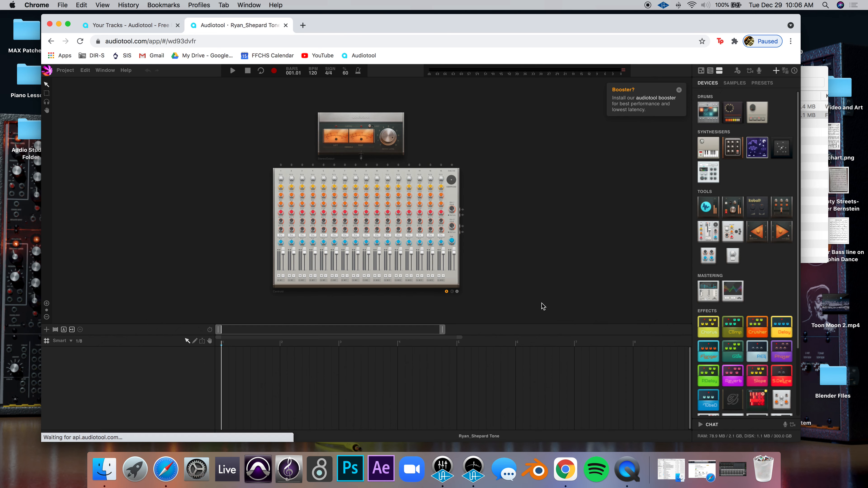
- Move the master output device to the upper right of the mixer
{"action": "left_click_drag", "start_coordinate": [360, 118], "coordinate": [525, 143]}
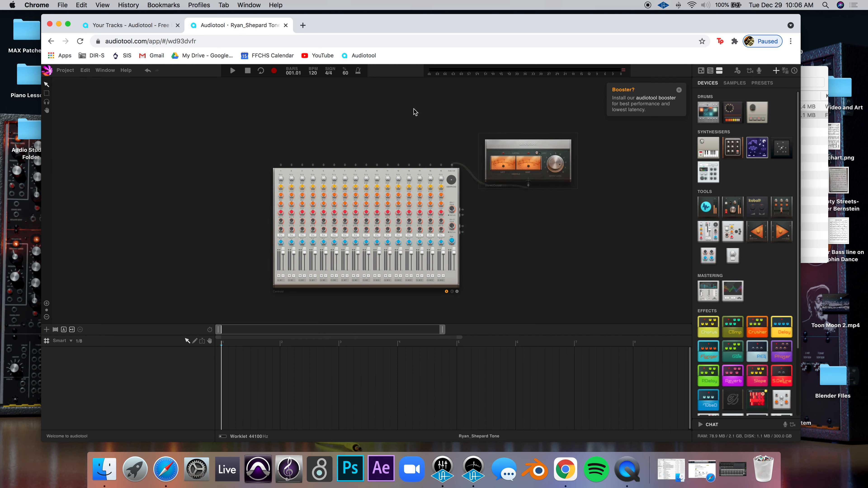
- Open the project's invitation settings and save them with access for Only Invited People
{"action": "left_click", "coordinate": [64, 72]}
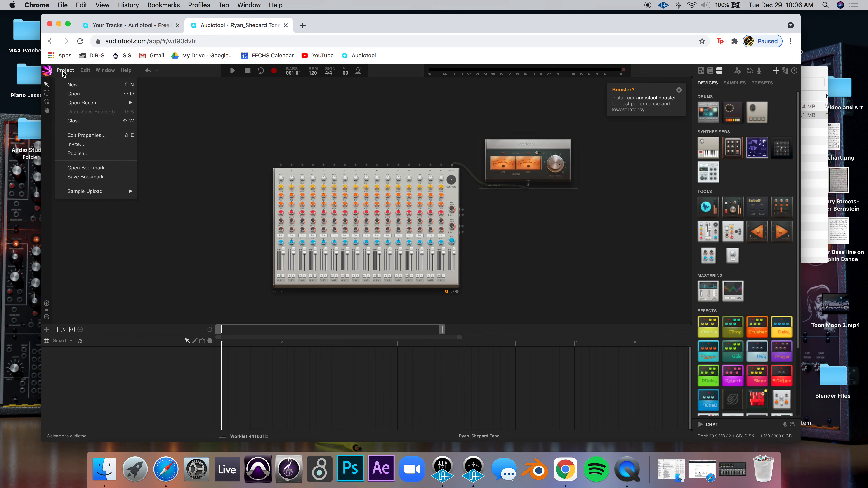
{"action": "left_click", "coordinate": [85, 147]}
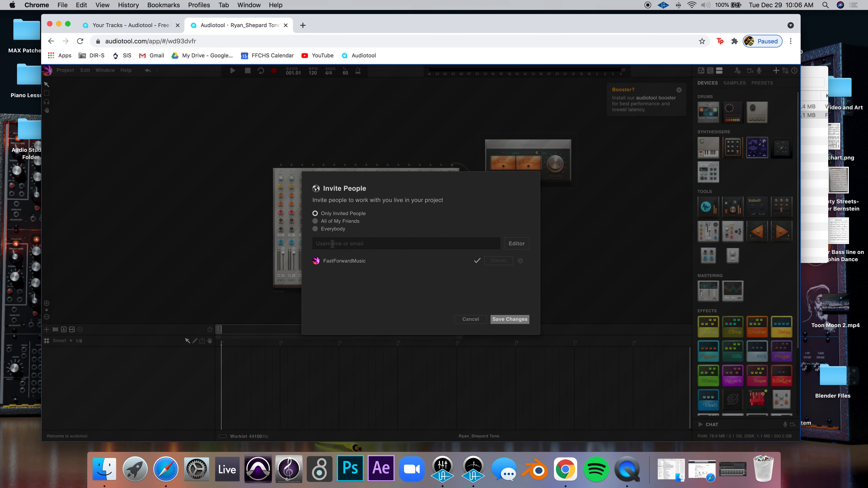
{"action": "left_click", "coordinate": [332, 243]}
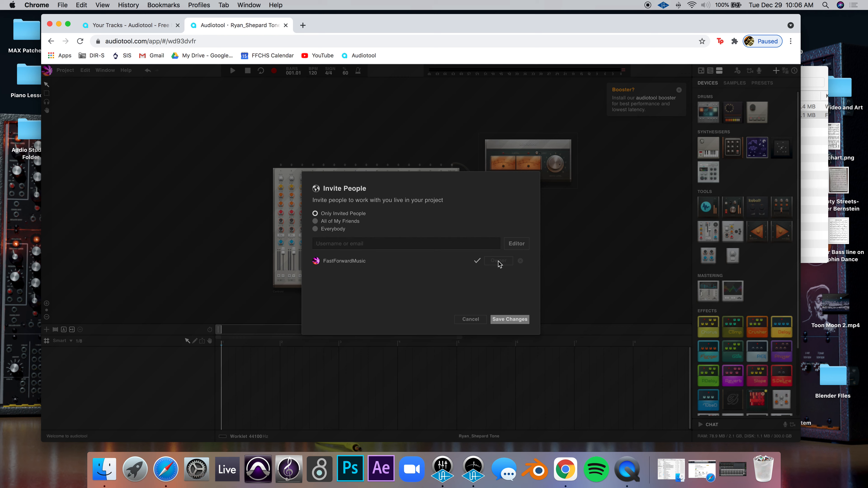
{"action": "left_click", "coordinate": [507, 320]}
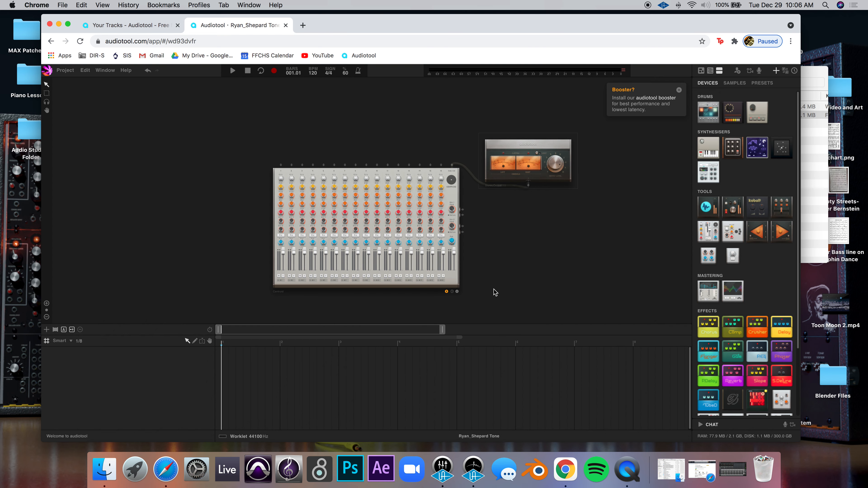
- Nudge the master output device up slightly and add a Heisenberg synthesizer left of the mixer, hiding its software keyboard
{"action": "left_click_drag", "start_coordinate": [516, 144], "coordinate": [511, 137]}
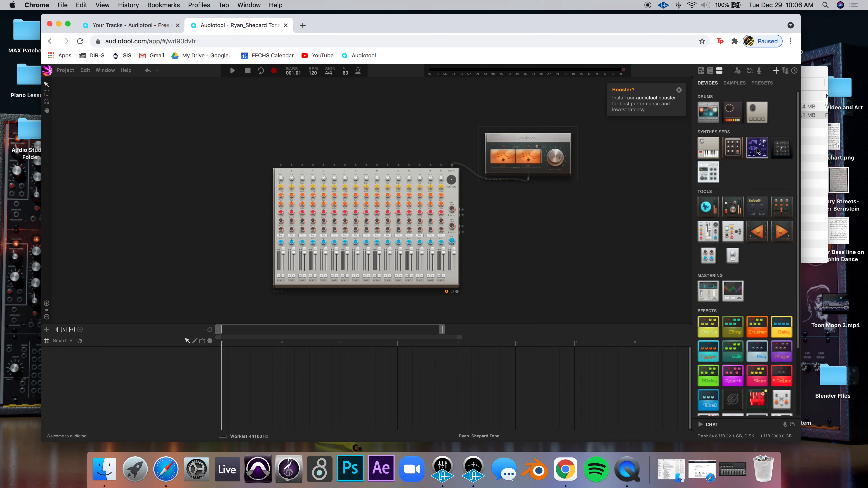
{"action": "left_click_drag", "start_coordinate": [757, 150], "coordinate": [286, 173]}
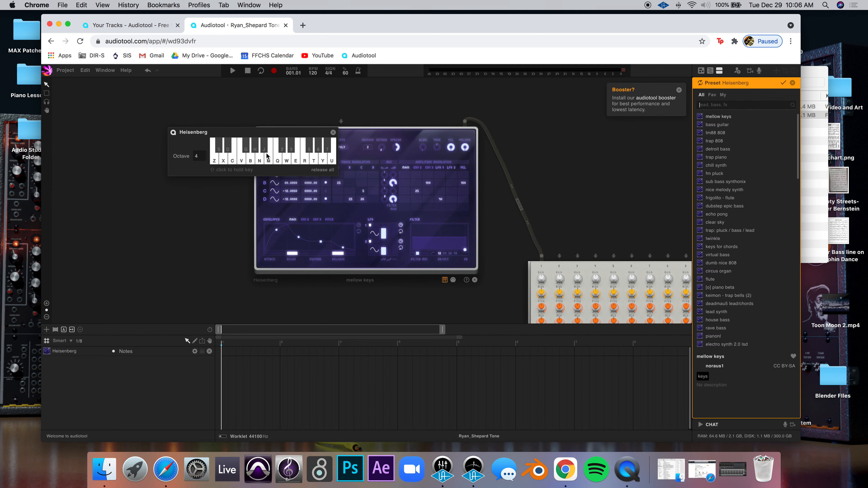
{"action": "left_click", "coordinate": [334, 132]}
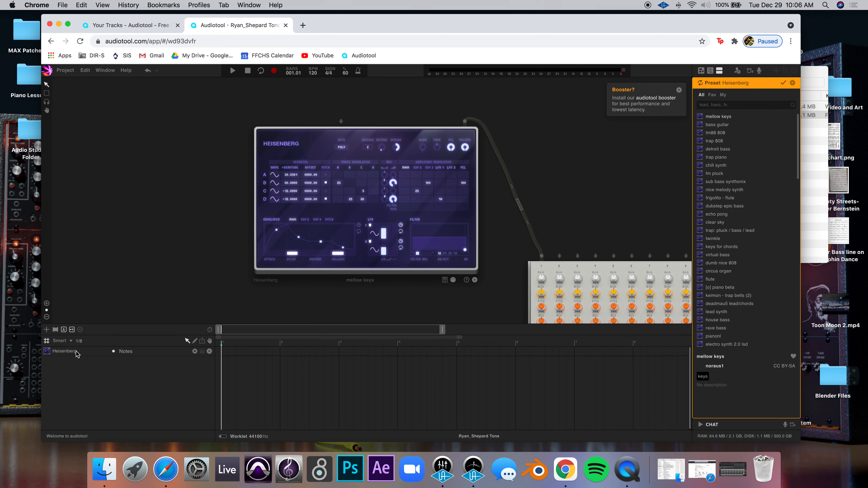
{"action": "right_click", "coordinate": [317, 150]}
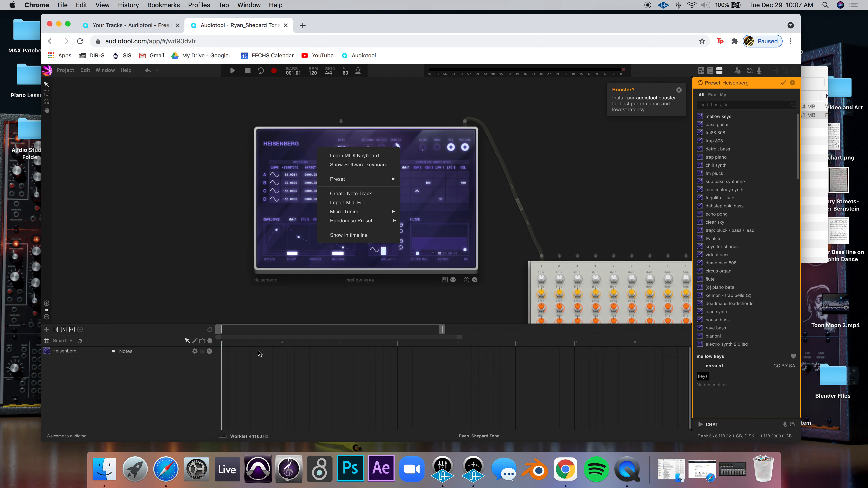
{"action": "left_click", "coordinate": [163, 273]}
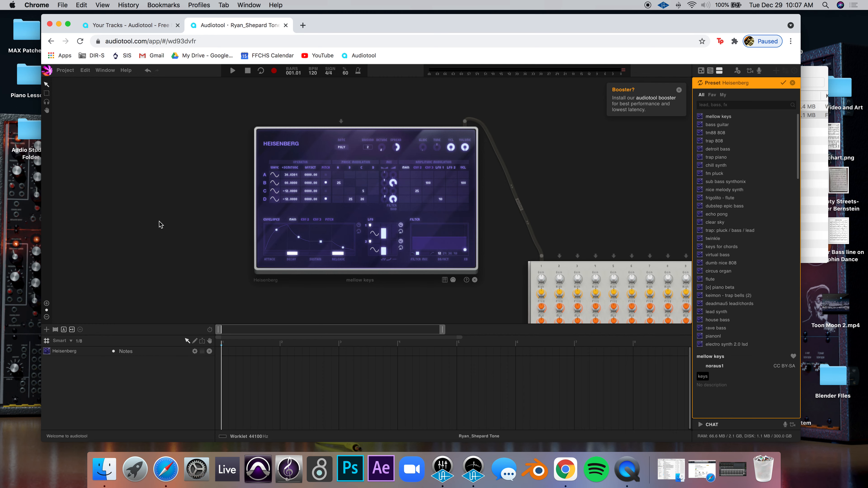
{"action": "scroll", "coordinate": [161, 225], "scroll_direction": "down", "scroll_amount": 3}
{"action": "scroll", "coordinate": [161, 225], "scroll_direction": "right", "scroll_amount": 3}
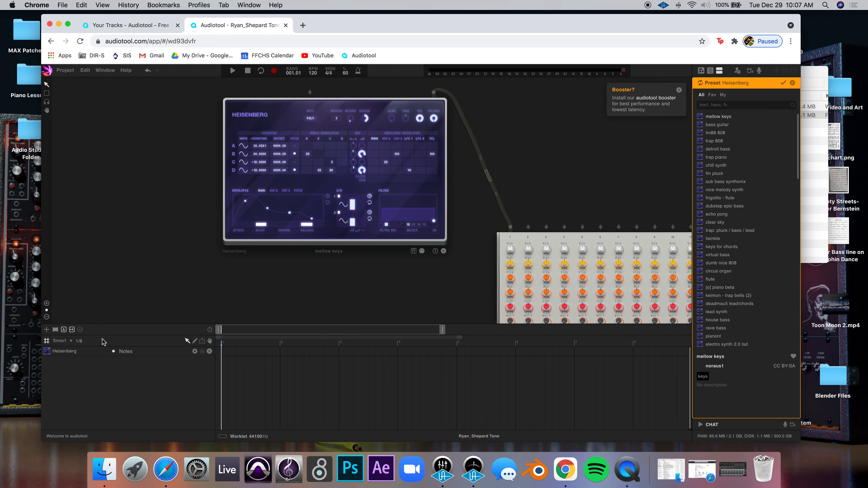
- Rename the Heisenberg synthesizer as High Tone and shift it slightly up and to the left
{"action": "double_click", "coordinate": [67, 352]}
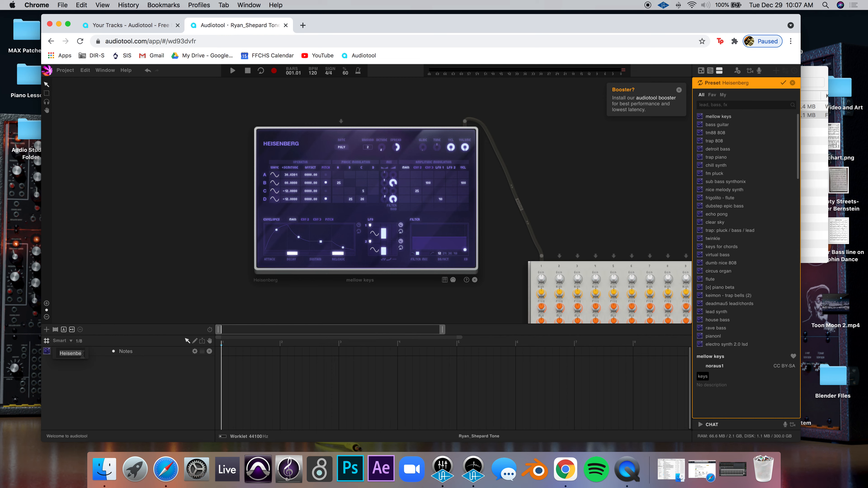
{"action": "type", "text": "High Tone"}
{"action": "key", "text": "Return"}
{"action": "left_click_drag", "start_coordinate": [298, 136], "coordinate": [290, 126]}
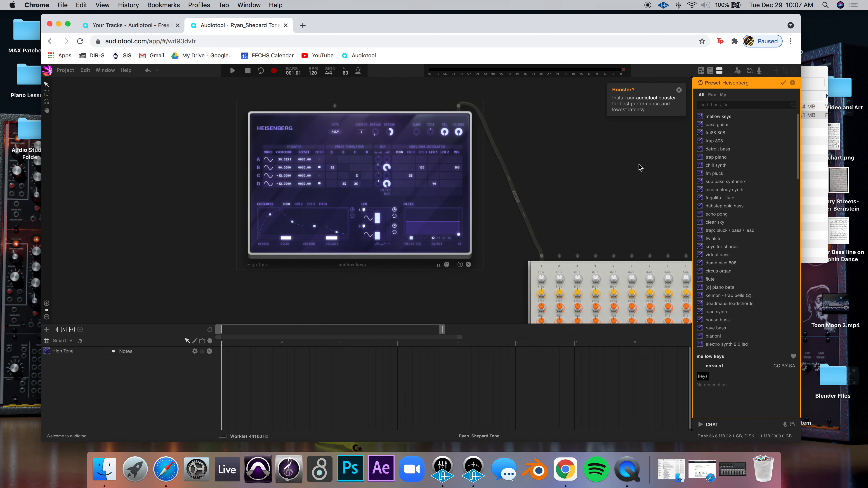
- Discard High Tone's open preset selection and add a second Heisenberg synthesizer below it, hiding the software keyboard
{"action": "left_click", "coordinate": [793, 84]}
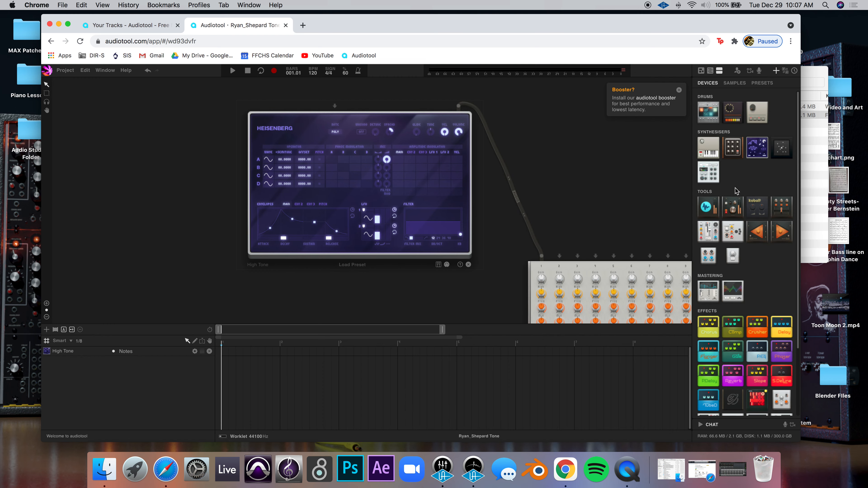
{"action": "left_click_drag", "start_coordinate": [760, 149], "coordinate": [363, 239]}
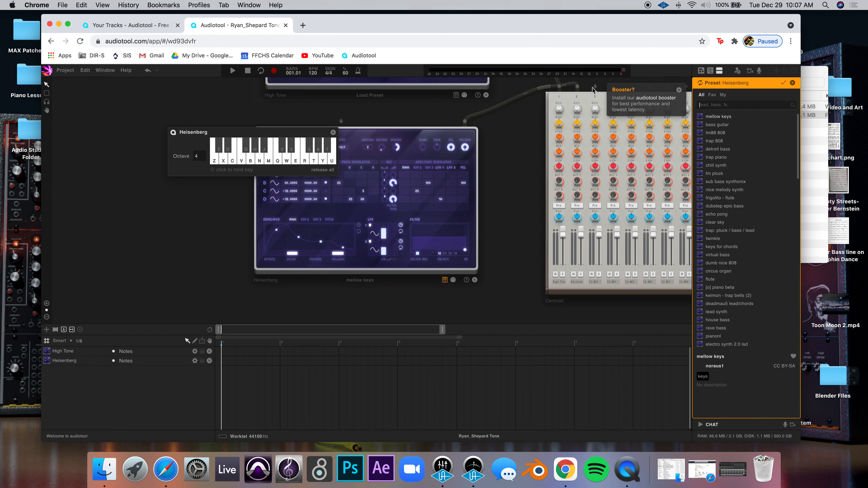
{"action": "left_click", "coordinate": [333, 132]}
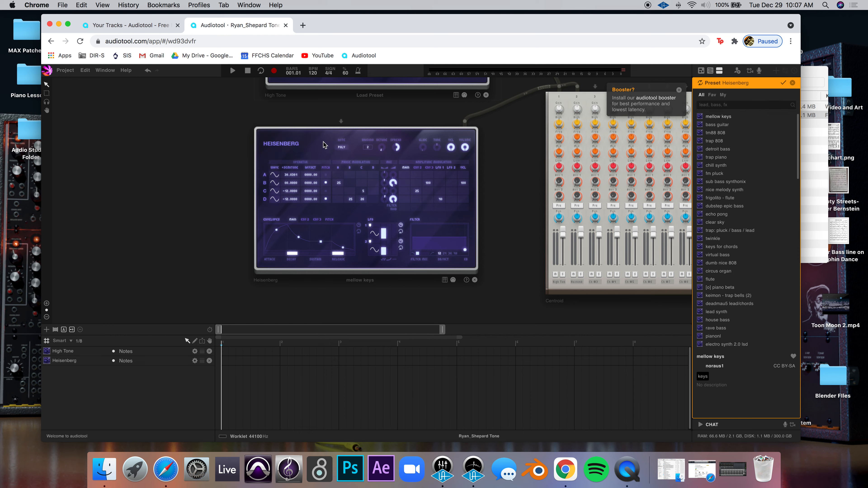
- Rename the second Heisenberg synthesizer as Low Tone and discard its open preset selection
{"action": "double_click", "coordinate": [62, 360]}
{"action": "type", "text": "L"}
{"action": "left_click", "coordinate": [109, 289]}
{"action": "double_click", "coordinate": [64, 361]}
{"action": "type", "text": "Low Tone"}
{"action": "key", "text": "Return"}
{"action": "left_click", "coordinate": [792, 83]}
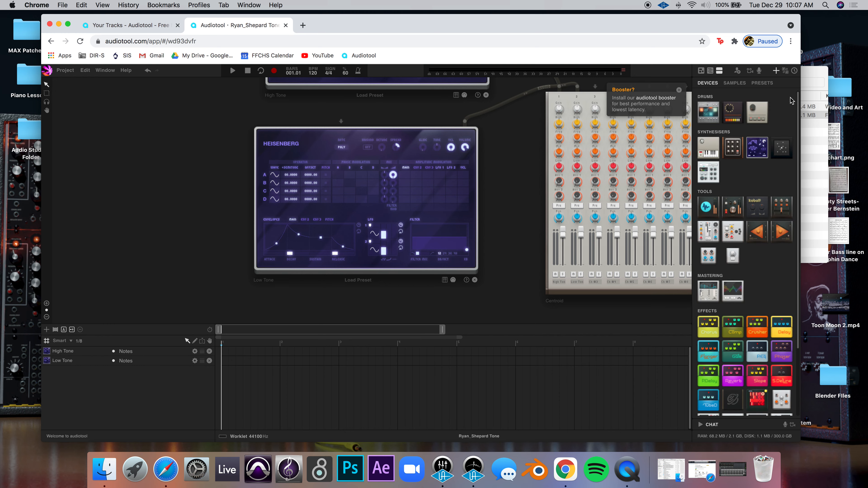
- Add a third Heisenberg synthesizer below Low Tone and rename it as Mid Tones
{"action": "left_click_drag", "start_coordinate": [751, 149], "coordinate": [368, 241]}
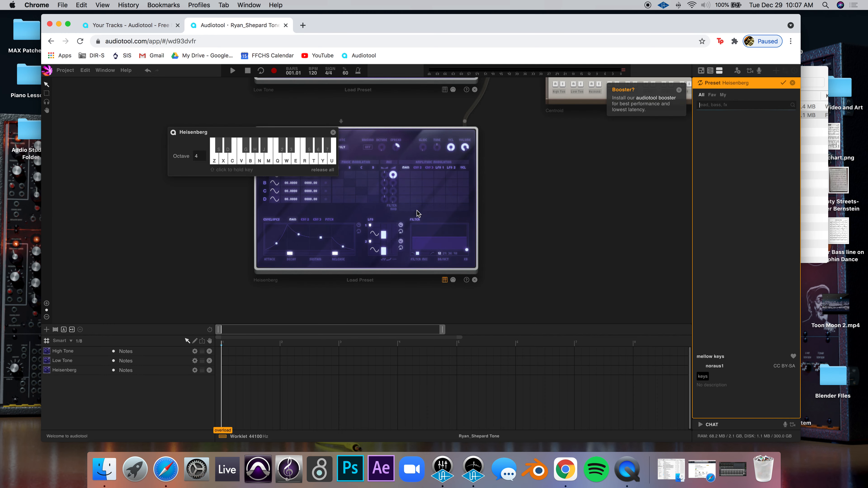
{"action": "double_click", "coordinate": [65, 371]}
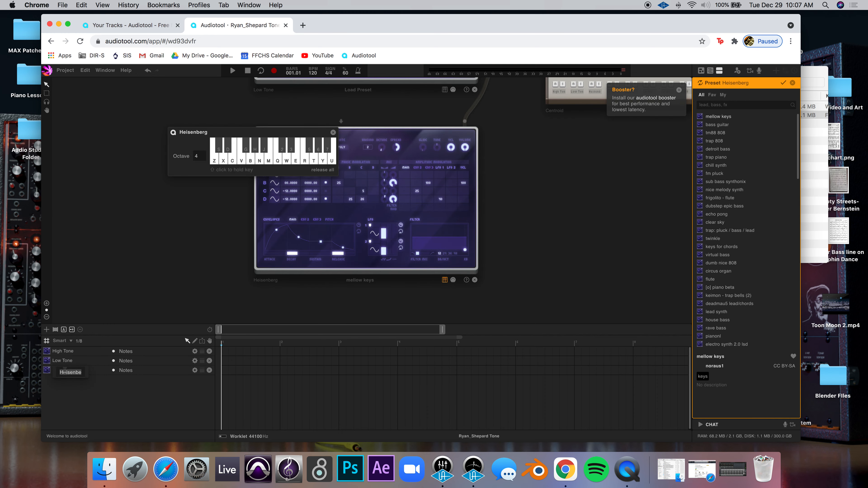
{"action": "type", "text": "Mid Tones"}
{"action": "key", "text": "Return"}
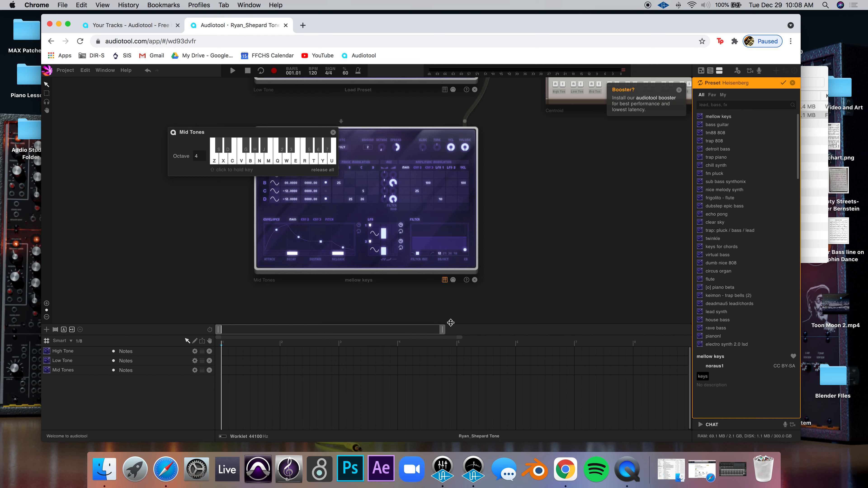
- Widen the timeline's visible range and examine the envelope controls of the Mid Tones synthesizer without its software keyboard
{"action": "left_click_drag", "start_coordinate": [443, 330], "coordinate": [541, 330]}
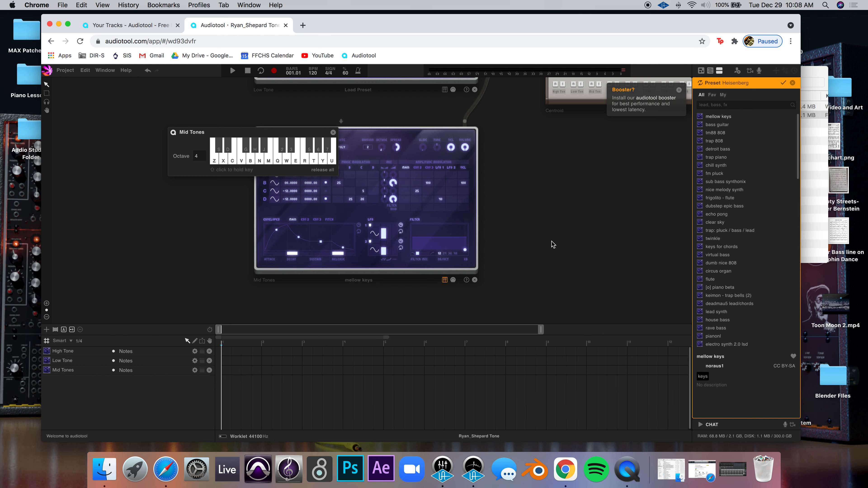
{"action": "left_click", "coordinate": [333, 133]}
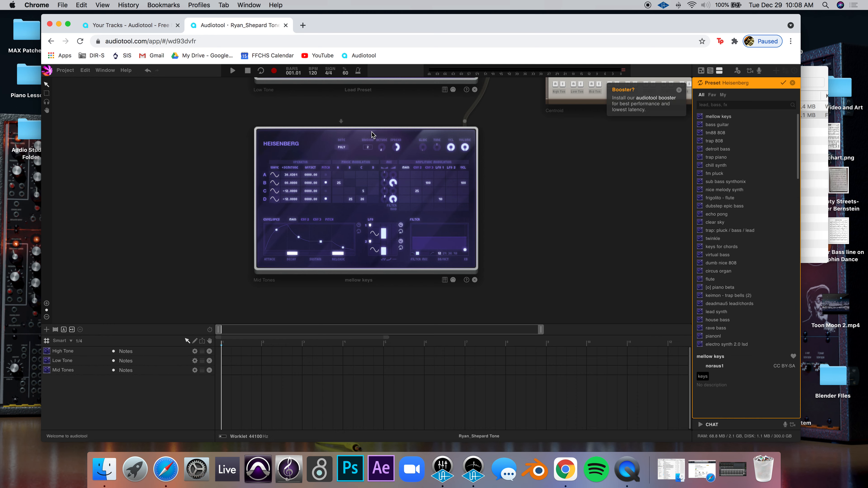
{"action": "scroll", "coordinate": [336, 249], "scroll_direction": "up", "scroll_amount": 3}
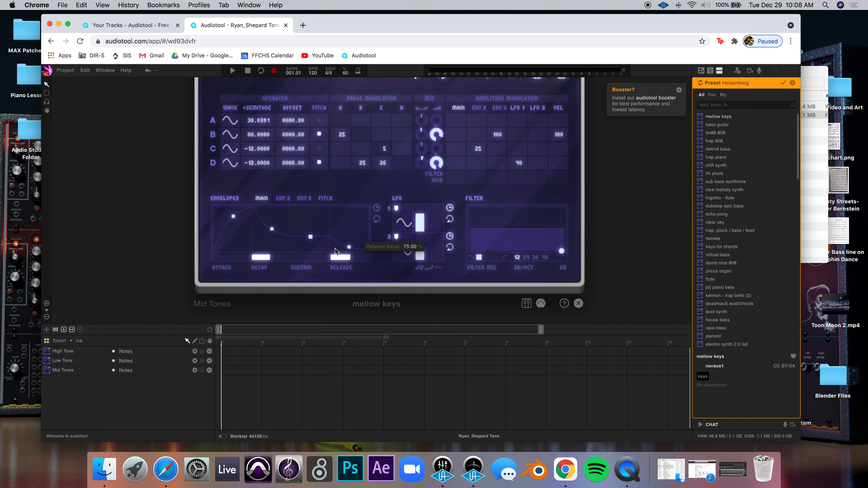
{"action": "scroll", "coordinate": [336, 250], "scroll_direction": "down", "scroll_amount": 3}
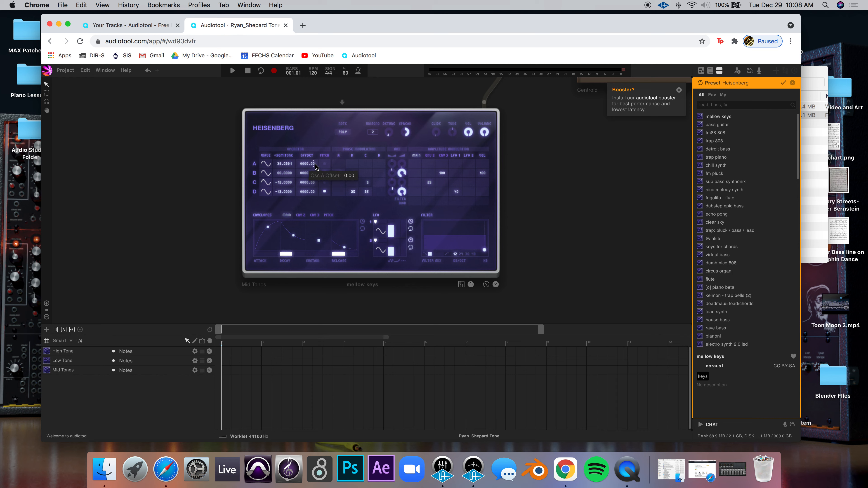
- Show the software keyboard for Mid Tones and place it beside the synthesizer, clear of its controls
{"action": "right_click", "coordinate": [316, 136]}
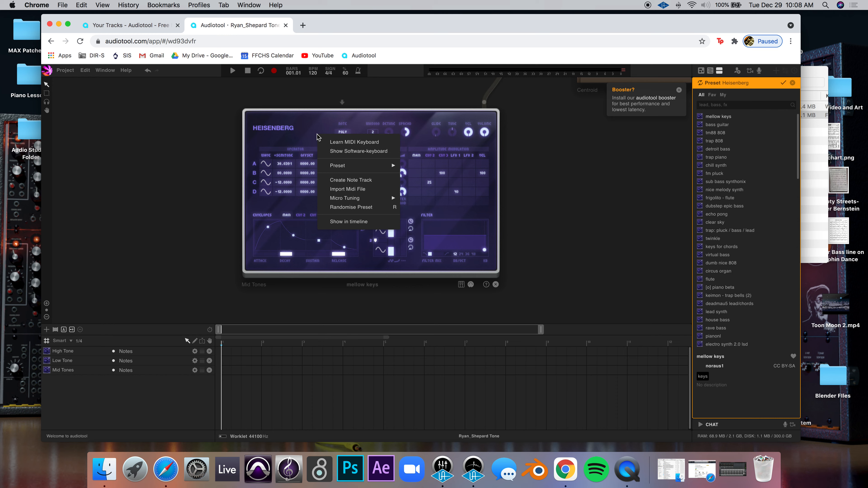
{"action": "left_click", "coordinate": [368, 154]}
{"action": "left_click_drag", "start_coordinate": [259, 135], "coordinate": [158, 165]}
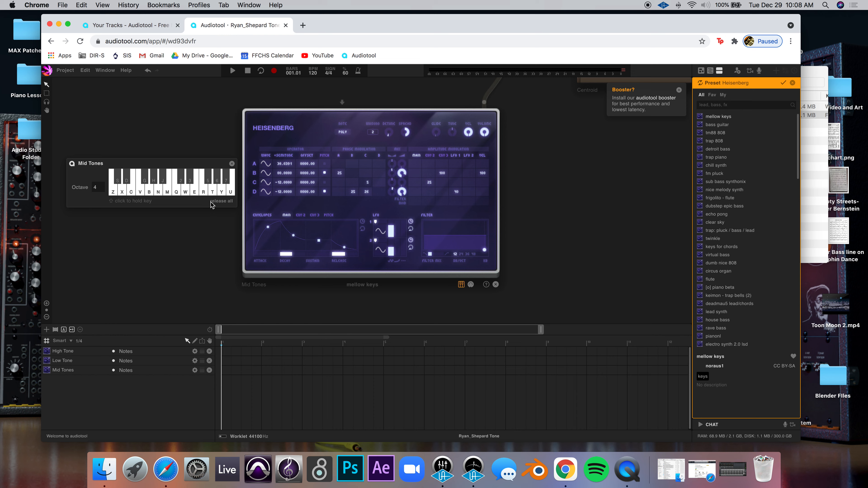
- Play several test notes in octave 4 on the Mid Tones keyboard to audition the mellow keys preset
{"action": "key", "text": "z"}
{"action": "key", "text": "v"}
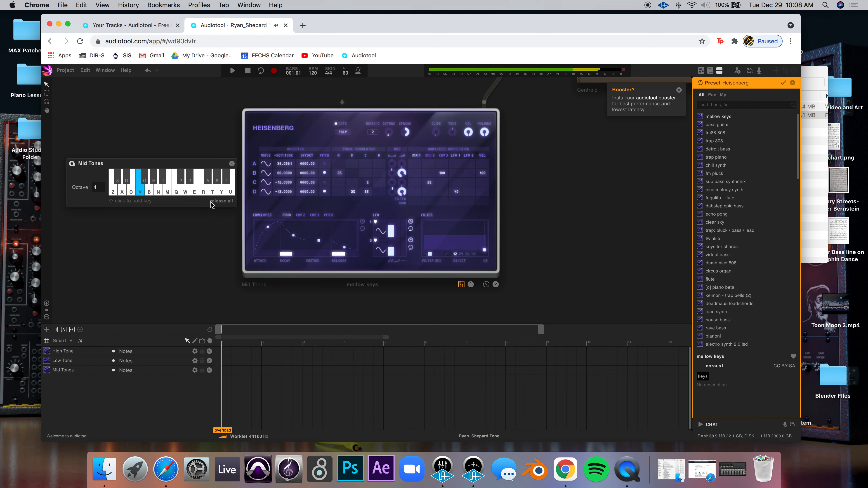
{"action": "key", "text": "d"}
{"action": "key", "text": "b"}
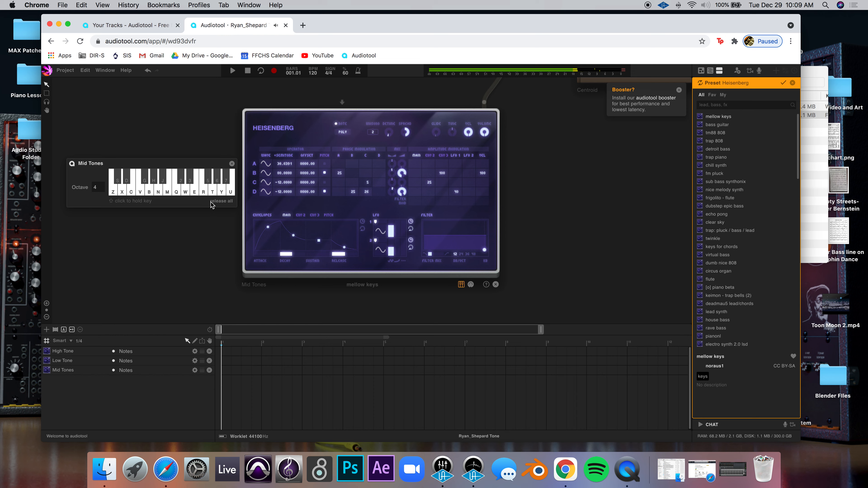
{"action": "key", "text": "z"}
{"action": "key", "text": "v"}
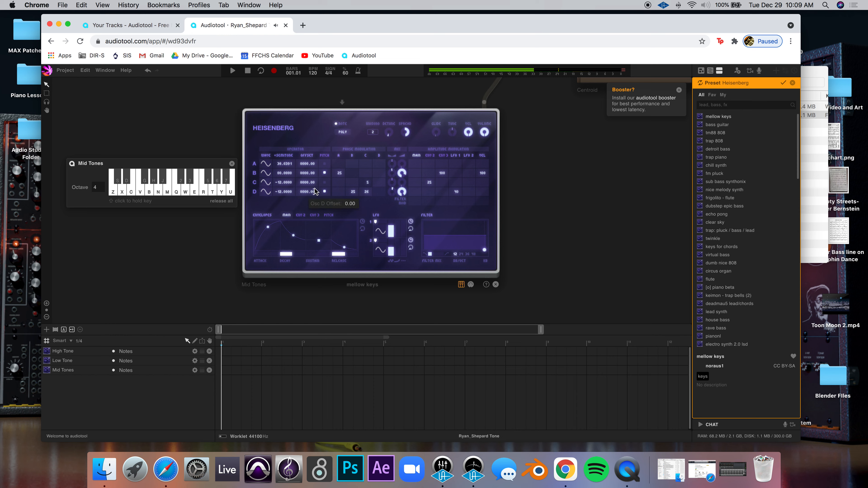
{"action": "key", "text": "v"}
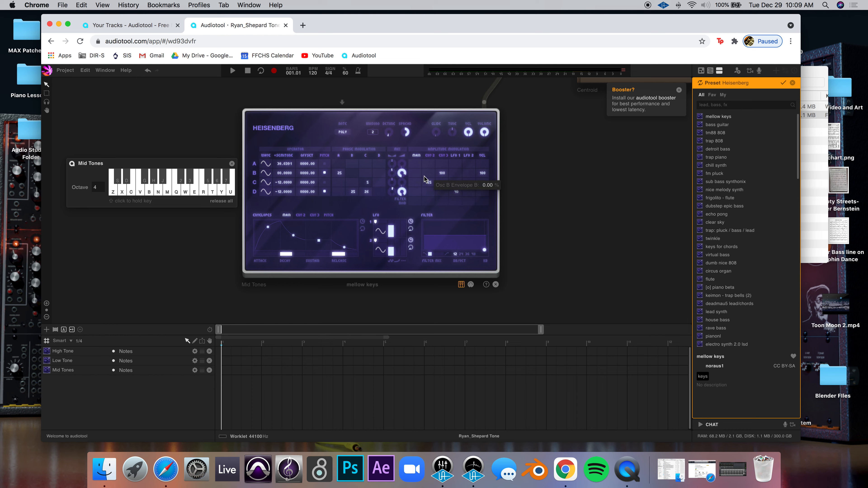
- Turn the gain of Mid Tones' oscillators B and D fully down and raise oscillator A's gain, with the keyboard moved clear of the oscillator rows
{"action": "scroll", "coordinate": [424, 177], "scroll_direction": "up", "scroll_amount": 3}
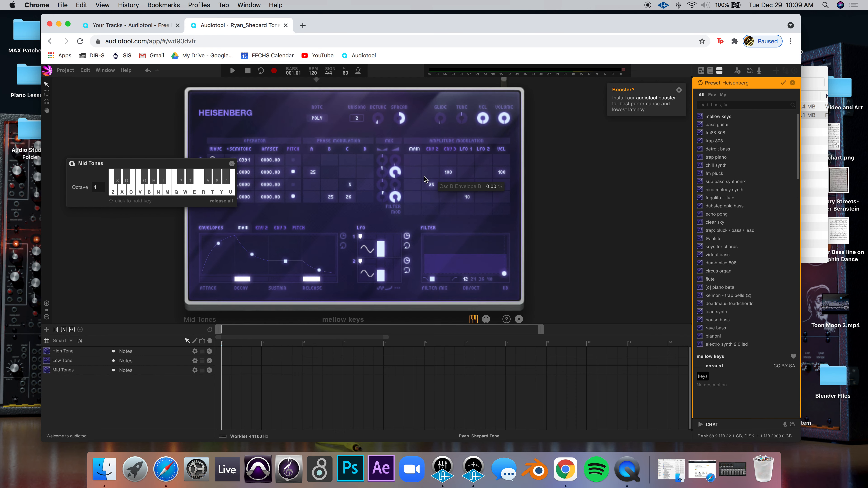
{"action": "left_click_drag", "start_coordinate": [193, 164], "coordinate": [152, 149]}
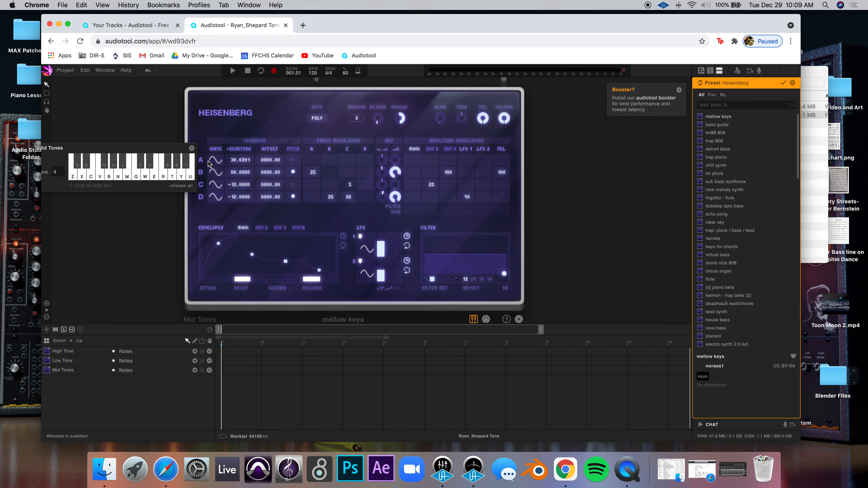
{"action": "left_click_drag", "start_coordinate": [393, 173], "coordinate": [400, 244]}
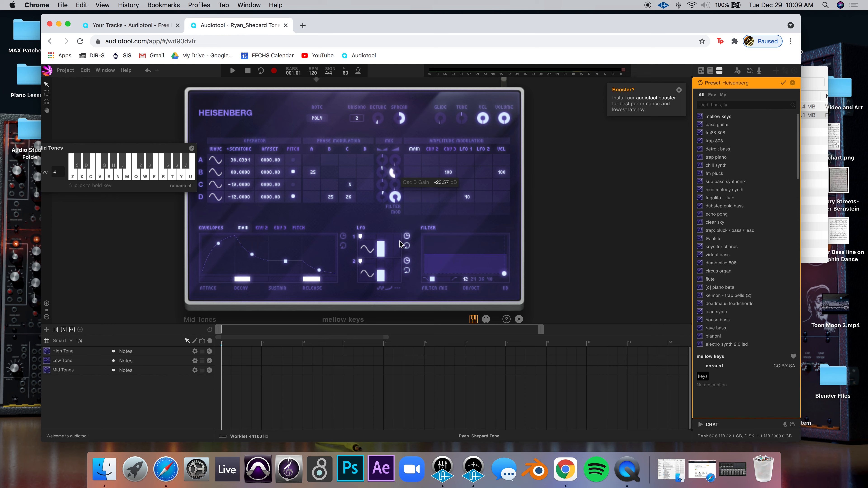
{"action": "left_click_drag", "start_coordinate": [405, 277], "coordinate": [410, 310]}
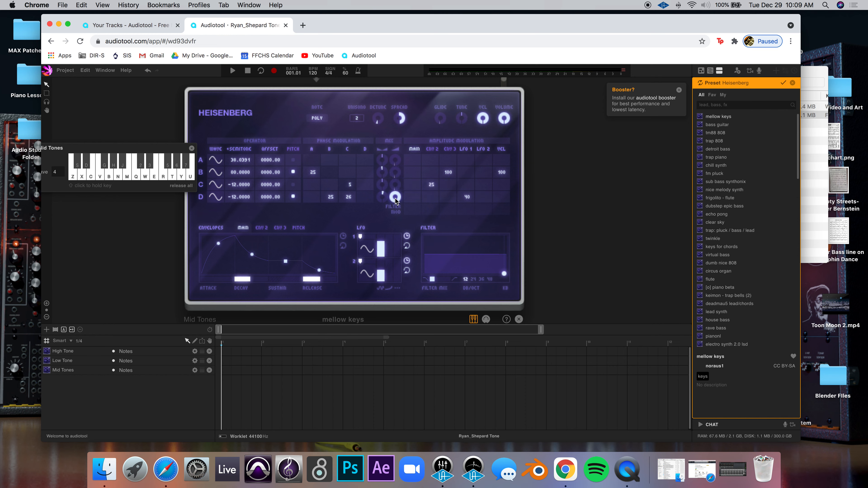
{"action": "left_click_drag", "start_coordinate": [396, 196], "coordinate": [401, 337]}
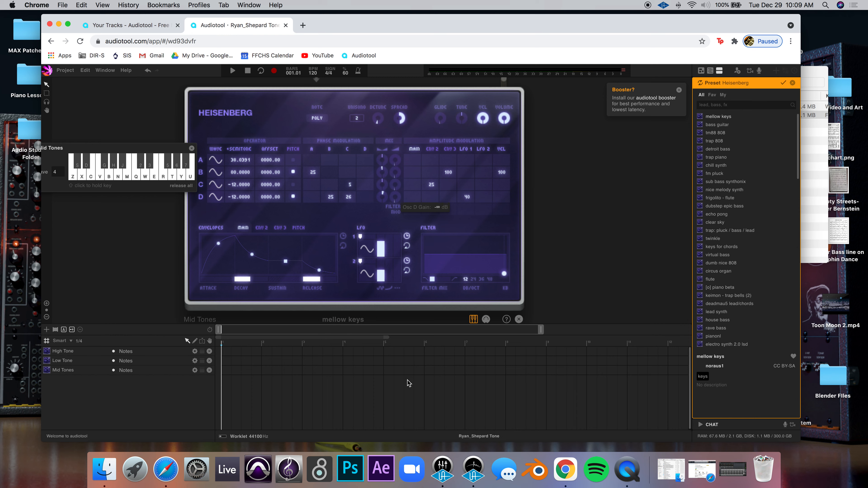
{"action": "left_click_drag", "start_coordinate": [394, 161], "coordinate": [409, 1]}
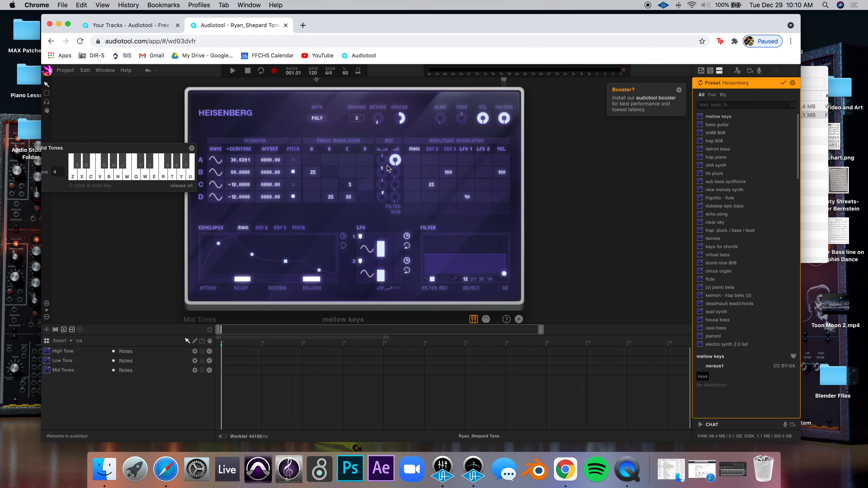
- Keep the Sinus waveform on Mid Tones' oscillator A, set its semitone value to 0 and enable its pitch
{"action": "left_click", "coordinate": [217, 163]}
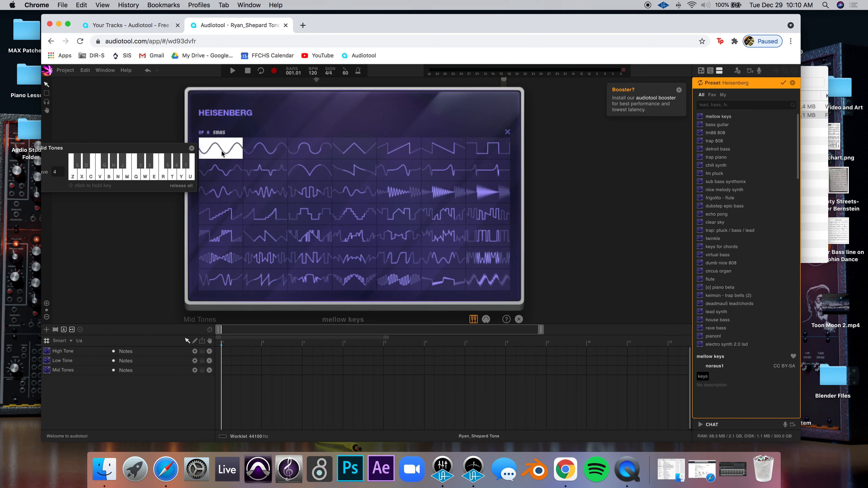
{"action": "left_click", "coordinate": [507, 132]}
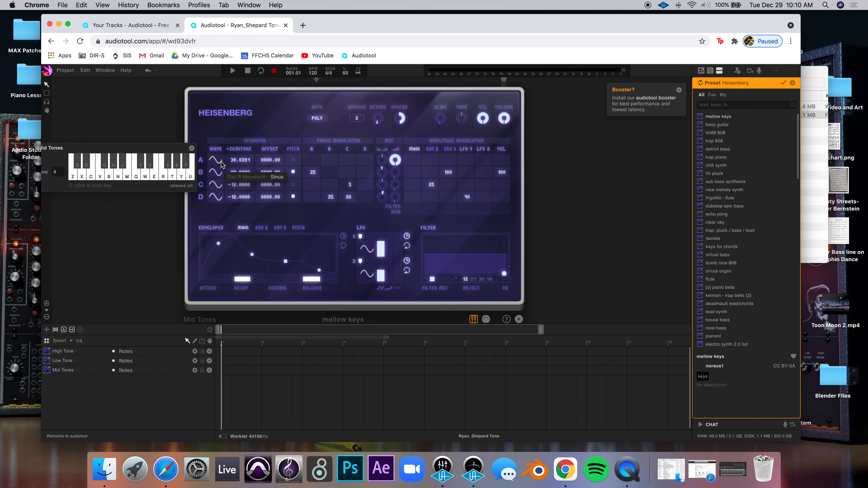
{"action": "double_click", "coordinate": [240, 161]}
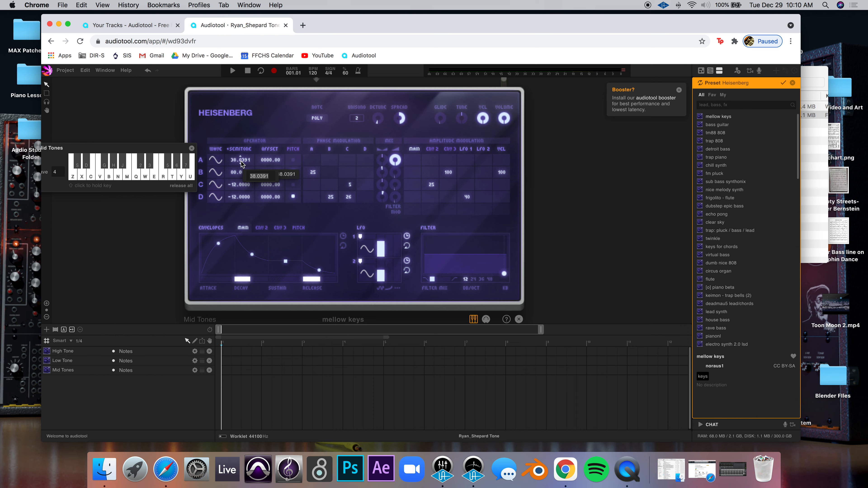
{"action": "left_click_drag", "start_coordinate": [270, 176], "coordinate": [247, 175]}
{"action": "type", "text": "0"}
{"action": "key", "text": "Return"}
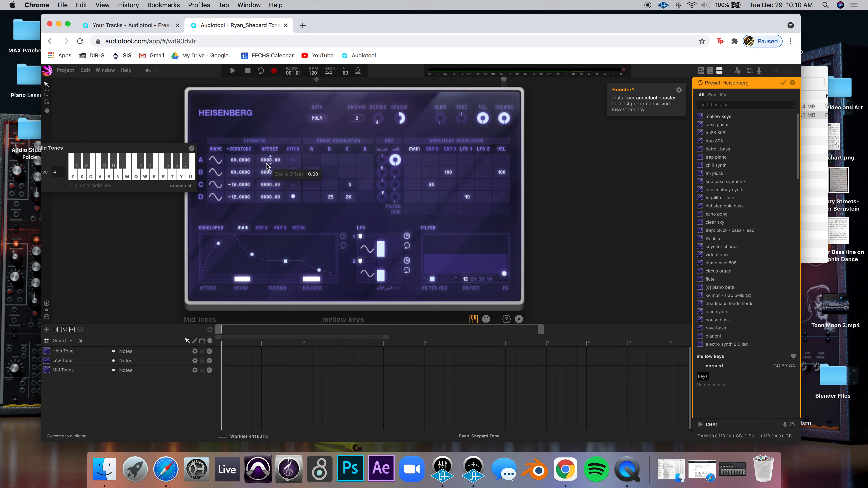
{"action": "left_click", "coordinate": [297, 161]}
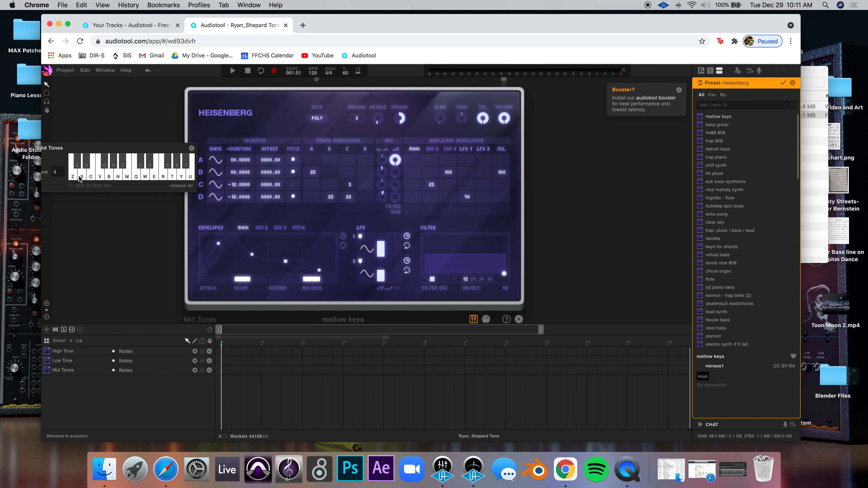
- Play several test notes in octave 4 to audition Mid Tones with only oscillator A sounding
{"action": "key", "text": "v"}
{"action": "key", "text": "b"}
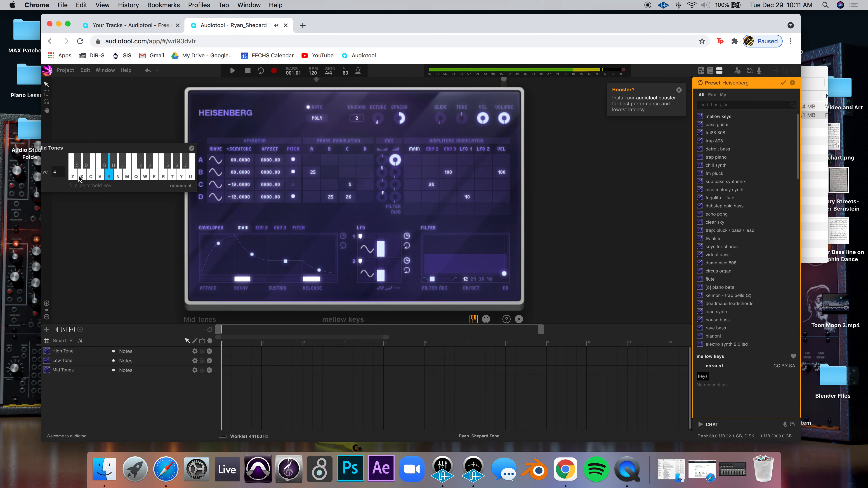
{"action": "left_click", "coordinate": [79, 176]}
{"action": "key", "text": "v"}
- Examine the attack, decay, sustain and release controls of Mid Tones' main envelope and play a test note
{"action": "mouse_move", "coordinate": [266, 252]}
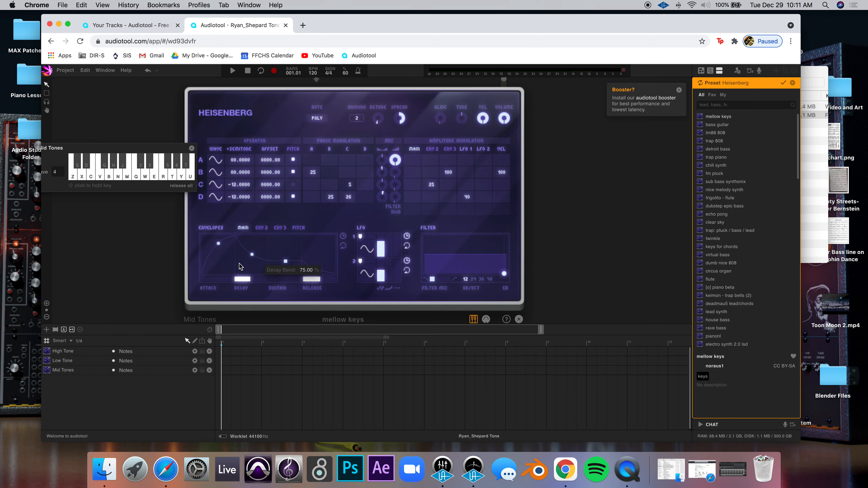
{"action": "mouse_move", "coordinate": [265, 288]}
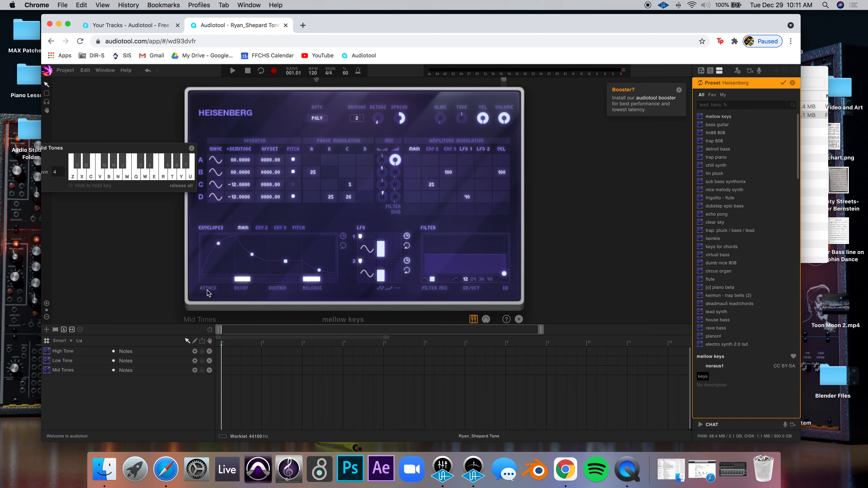
{"action": "mouse_move", "coordinate": [205, 271]}
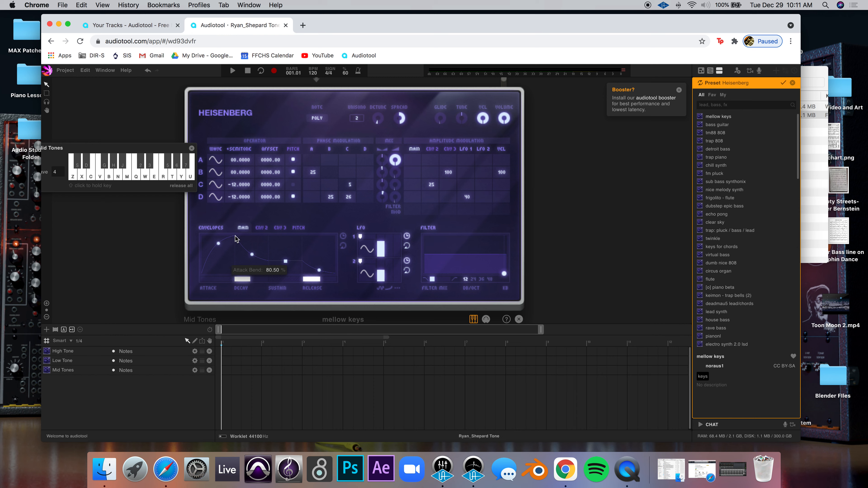
{"action": "mouse_move", "coordinate": [240, 243]}
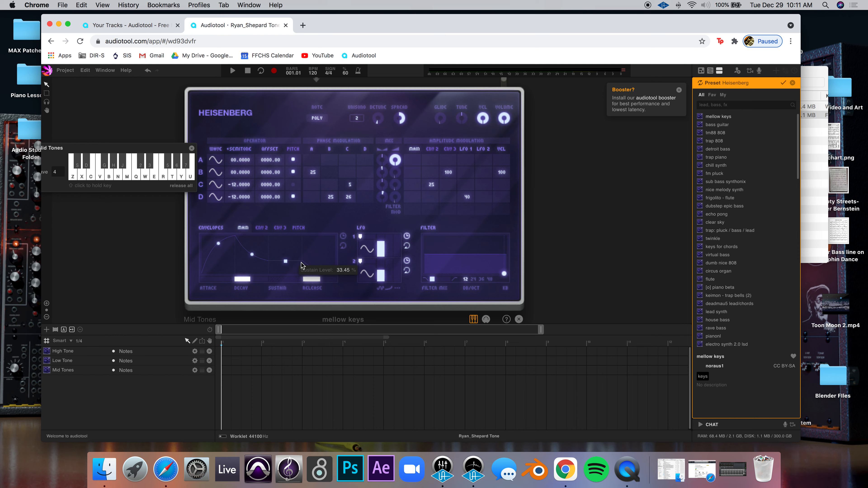
{"action": "mouse_move", "coordinate": [321, 271]}
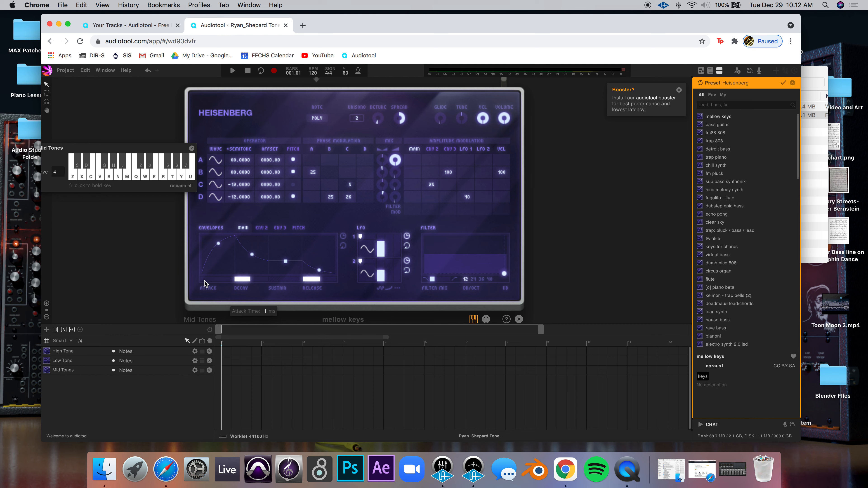
{"action": "key", "text": "z"}
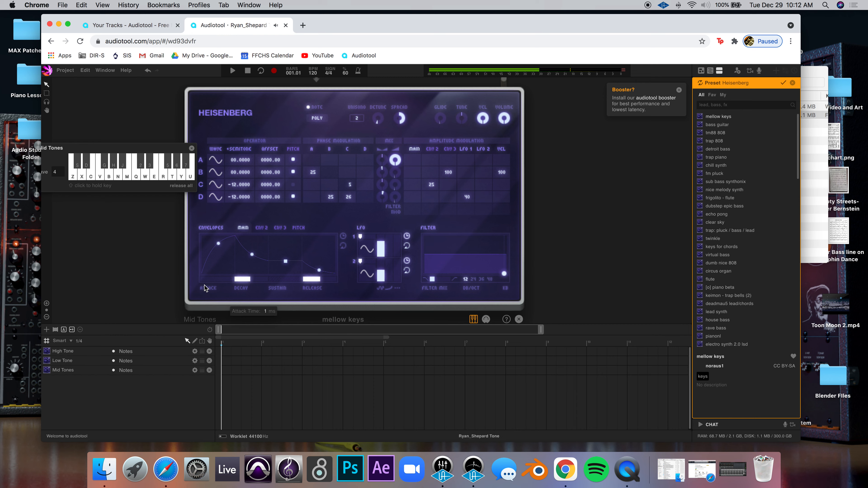
- Lengthen the attack time of Mid Tones' main envelope, comparing short and long settings with test notes
{"action": "left_click_drag", "start_coordinate": [217, 283], "coordinate": [218, 282]}
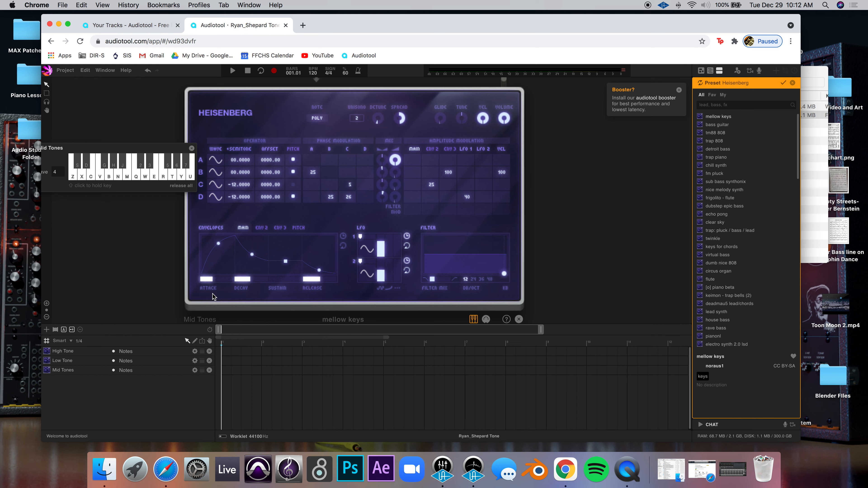
{"action": "mouse_move", "coordinate": [215, 282]}
{"action": "key", "text": "z"}
{"action": "key", "text": "z"}
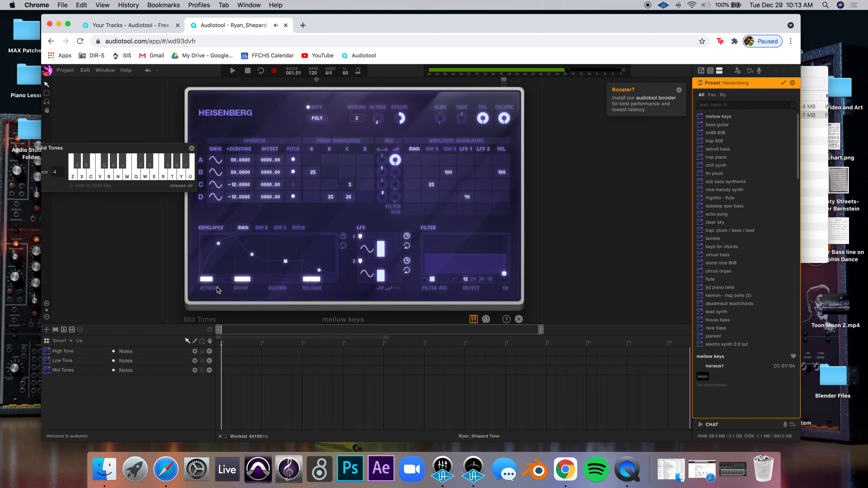
{"action": "left_click_drag", "start_coordinate": [217, 286], "coordinate": [185, 279]}
{"action": "key", "text": "z"}
{"action": "left_click_drag", "start_coordinate": [205, 280], "coordinate": [224, 280]}
{"action": "key", "text": "z"}
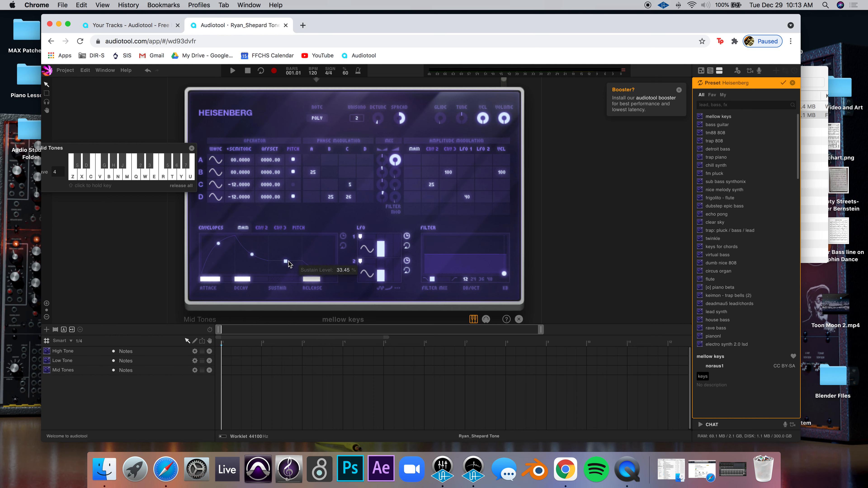
- Raise the sustain level of Mid Tones' main envelope to its maximum
{"action": "left_click_drag", "start_coordinate": [287, 262], "coordinate": [285, 222]}
{"action": "mouse_move", "coordinate": [290, 236]}
{"action": "scroll", "coordinate": [290, 280], "scroll_direction": "left", "scroll_amount": 3}
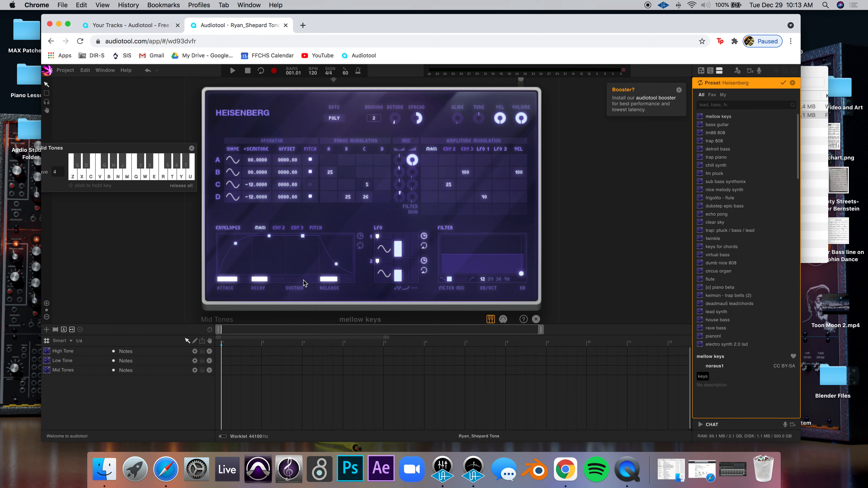
- Try a 1 ms release on Mid Tones' main envelope, then set a long release time, comparing the settings with test notes
{"action": "mouse_move", "coordinate": [267, 283]}
{"action": "mouse_move", "coordinate": [335, 281]}
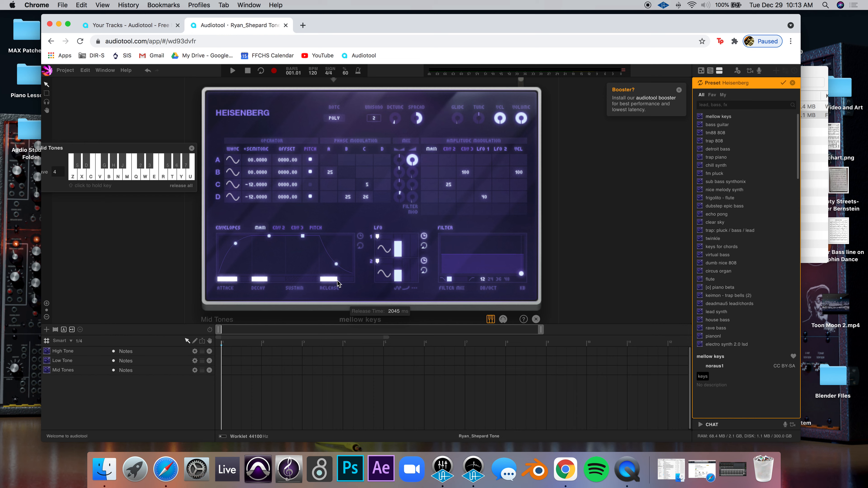
{"action": "left_click_drag", "start_coordinate": [335, 281], "coordinate": [318, 283]}
{"action": "mouse_move", "coordinate": [327, 275]}
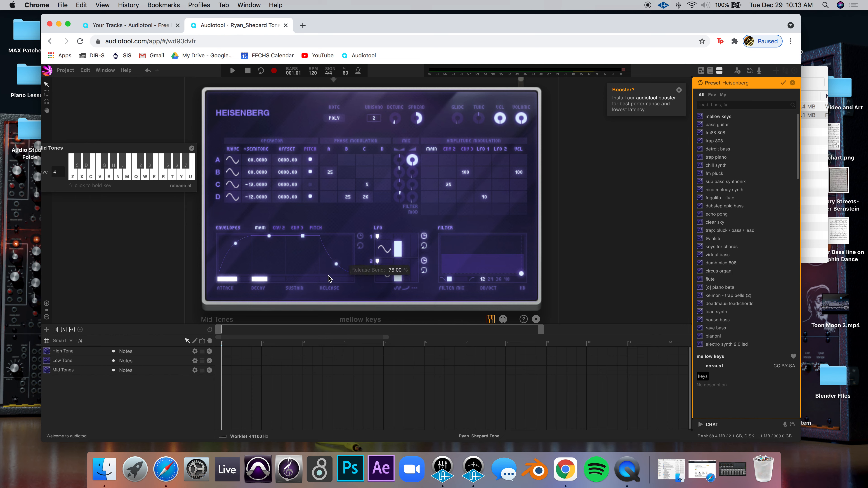
{"action": "key", "text": "v"}
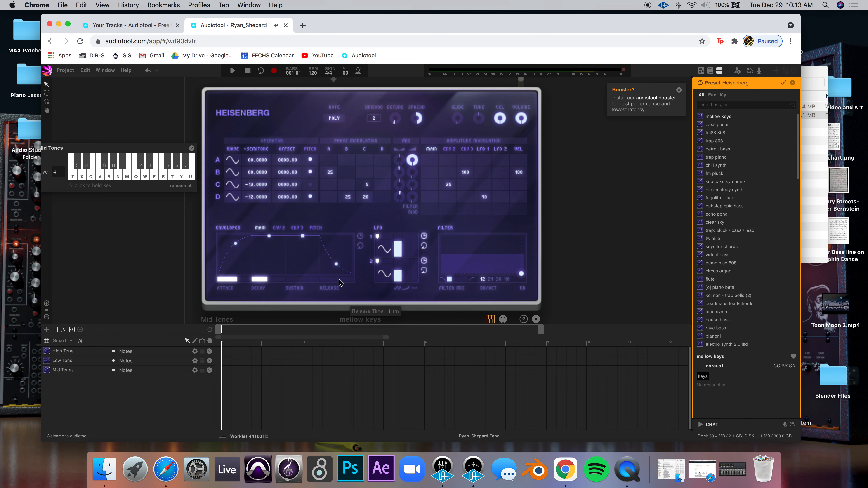
{"action": "left_click_drag", "start_coordinate": [329, 279], "coordinate": [349, 279]}
{"action": "key", "text": "v"}
{"action": "left_click_drag", "start_coordinate": [339, 278], "coordinate": [340, 278]}
{"action": "key", "text": "v"}
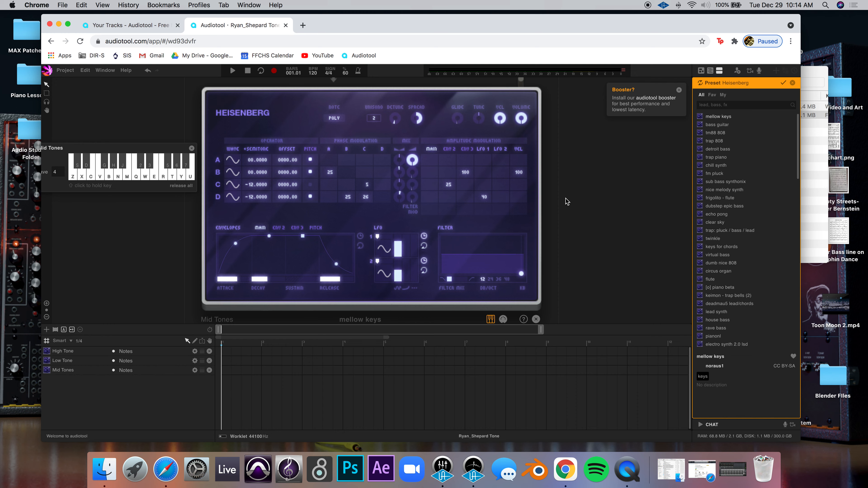
- Enable oscillator A's pitch on Low Tone and give its main envelope a longer attack, full sustain and a longer release
{"action": "left_click_drag", "start_coordinate": [571, 164], "coordinate": [578, 320]}
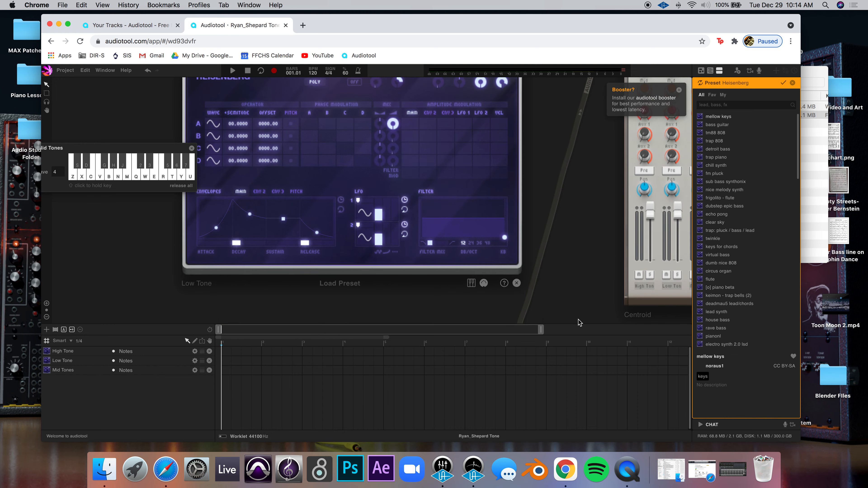
{"action": "left_click_drag", "start_coordinate": [540, 171], "coordinate": [583, 211]}
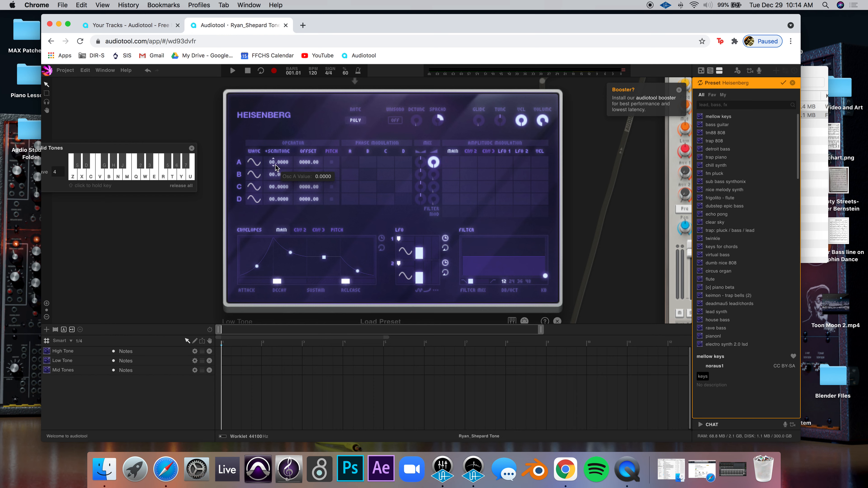
{"action": "left_click", "coordinate": [331, 162]}
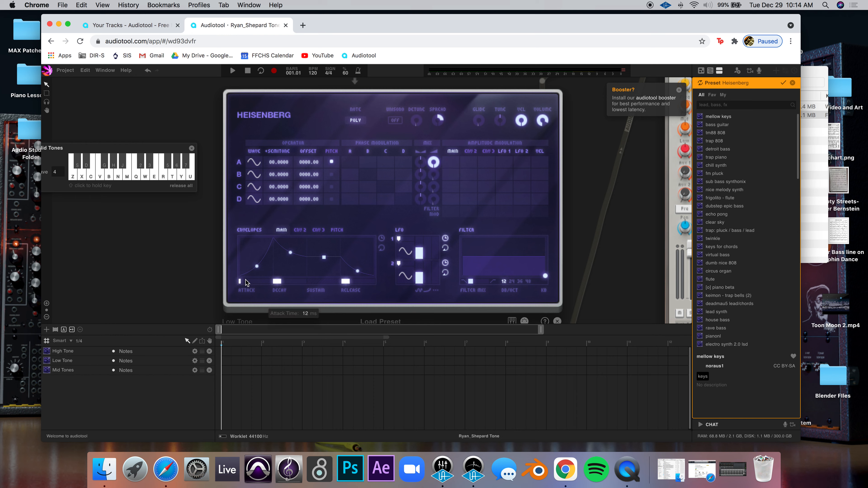
{"action": "left_click_drag", "start_coordinate": [245, 279], "coordinate": [260, 282]}
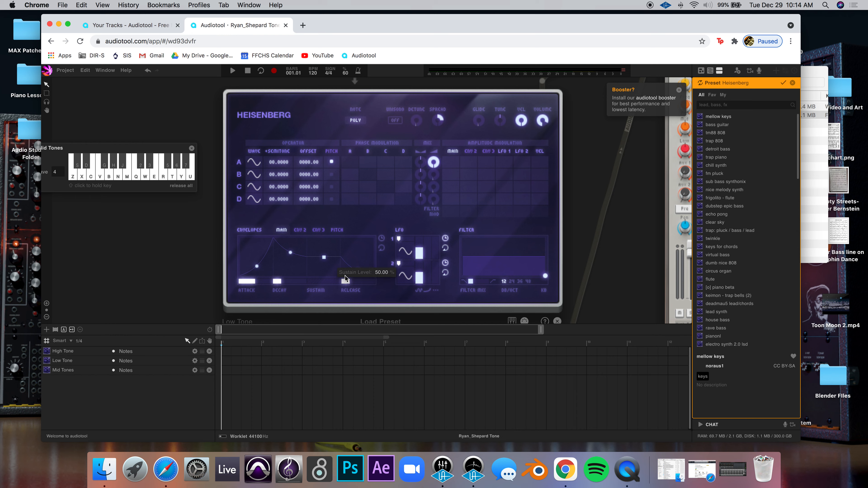
{"action": "left_click_drag", "start_coordinate": [324, 258], "coordinate": [324, 239]}
{"action": "left_click_drag", "start_coordinate": [350, 279], "coordinate": [360, 281]}
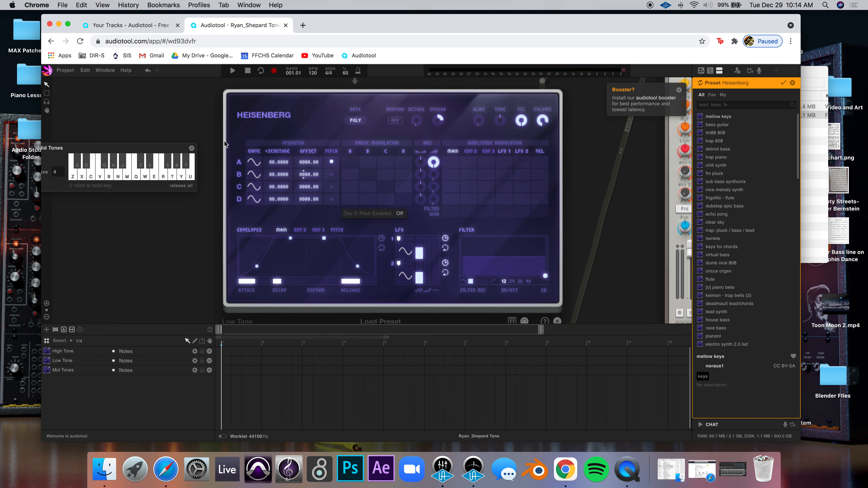
- Enable oscillator A's pitch on High Tone and give its main envelope a 2110 ms attack, full sustain and a longer release
{"action": "scroll", "coordinate": [574, 138], "scroll_direction": "up", "scroll_amount": 10}
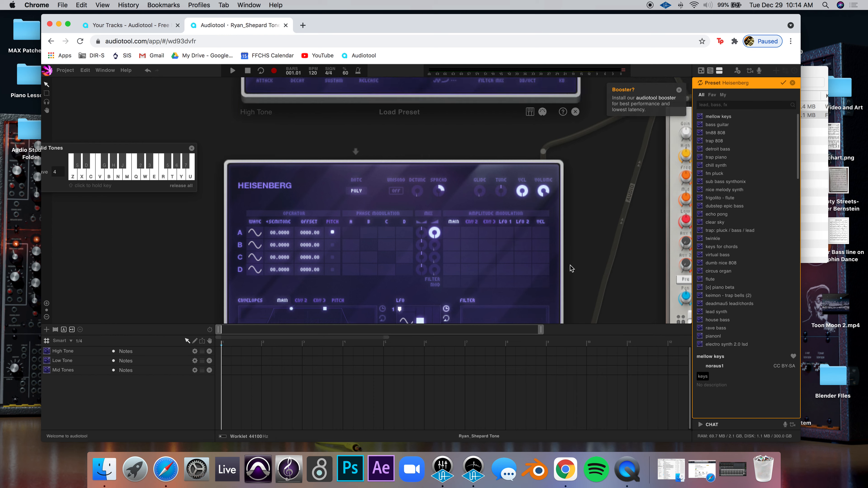
{"action": "scroll", "coordinate": [586, 236], "scroll_direction": "up", "scroll_amount": 2}
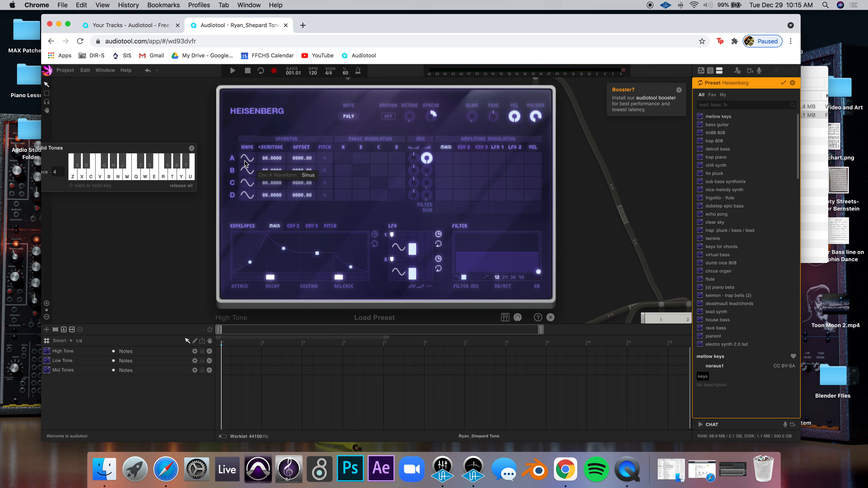
{"action": "left_click", "coordinate": [324, 159]}
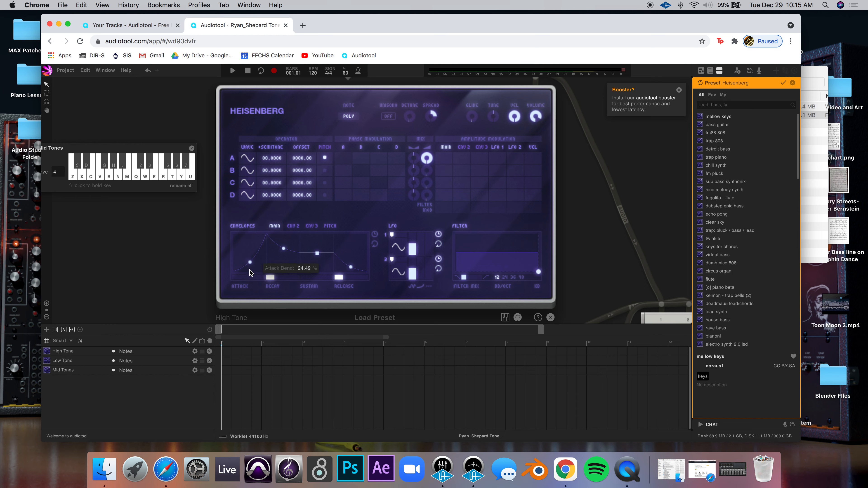
{"action": "left_click_drag", "start_coordinate": [243, 278], "coordinate": [260, 278]}
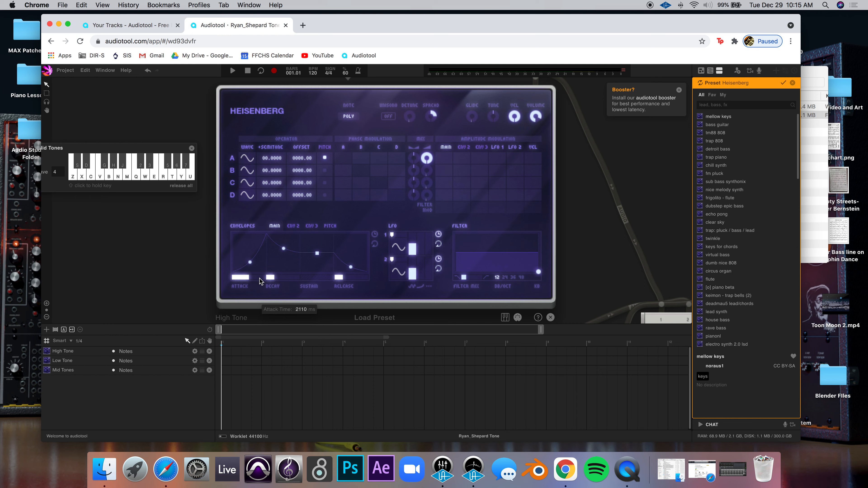
{"action": "left_click_drag", "start_coordinate": [317, 253], "coordinate": [317, 234]}
{"action": "left_click_drag", "start_coordinate": [342, 277], "coordinate": [354, 277]}
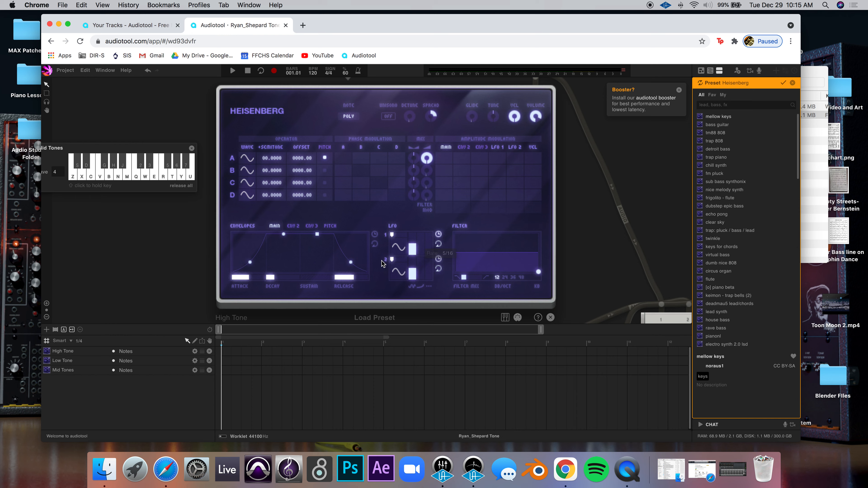
- Play several test notes on the Mid Tones on-screen keyboard to hear its sound
{"action": "left_click", "coordinate": [145, 178]}
{"action": "left_click", "coordinate": [105, 177]}
{"action": "left_click", "coordinate": [90, 178]}
{"action": "left_click", "coordinate": [73, 177]}
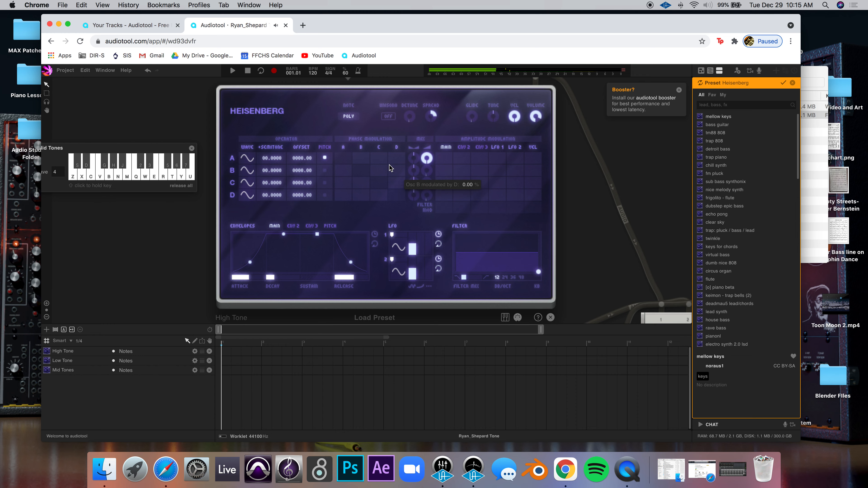
- Close the Heisenberg preset browser and add a Quasar reverb beside the Centroid mixer, below the master output
{"action": "scroll", "coordinate": [602, 245], "scroll_direction": "down", "scroll_amount": 3}
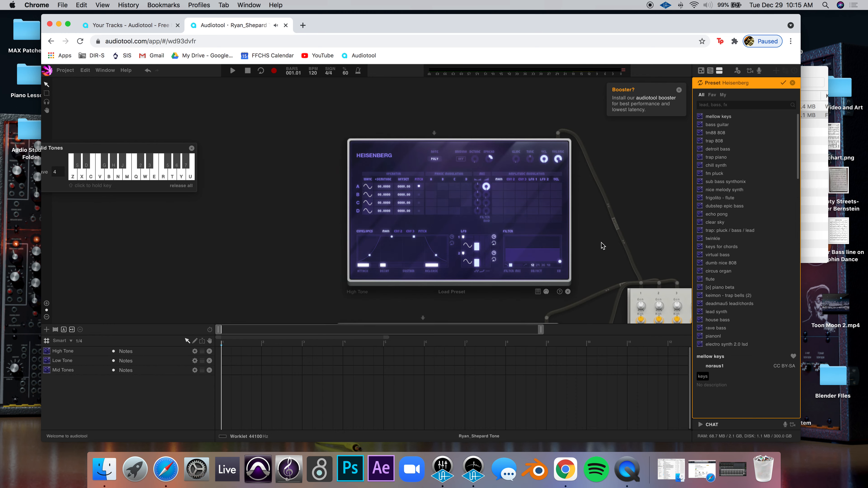
{"action": "scroll", "coordinate": [602, 245], "scroll_direction": "down", "scroll_amount": 5}
{"action": "left_click_drag", "start_coordinate": [646, 212], "coordinate": [417, 158]}
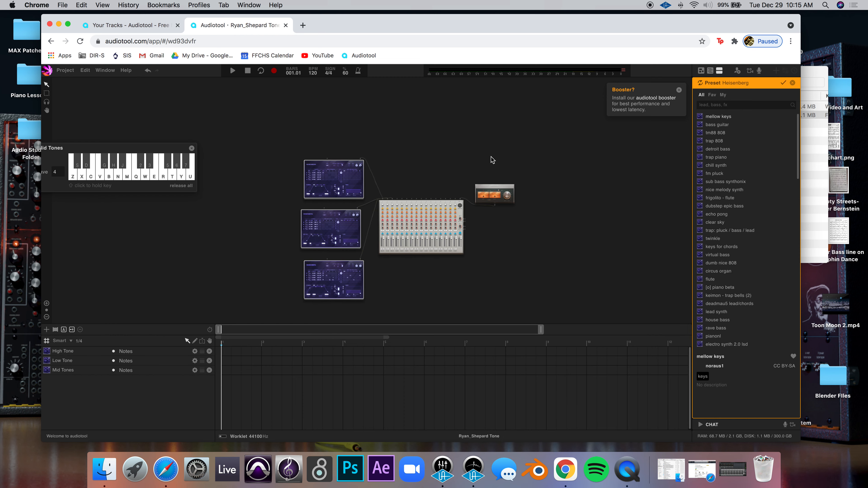
{"action": "left_click_drag", "start_coordinate": [435, 147], "coordinate": [402, 150]}
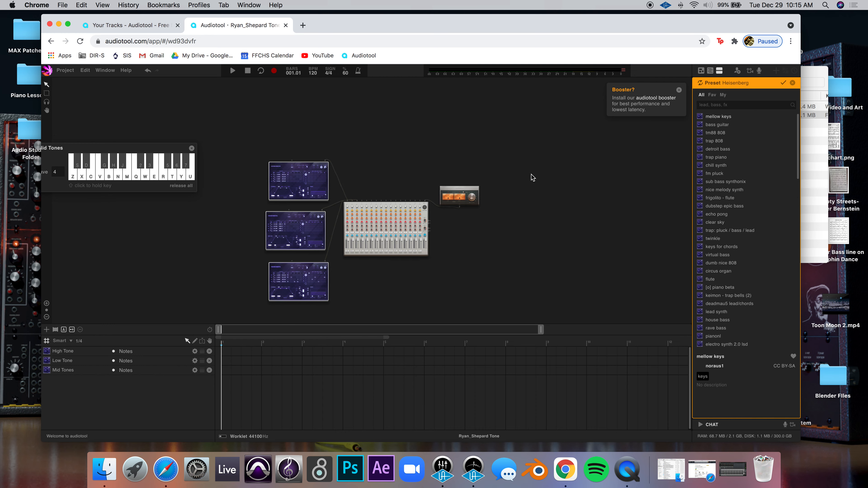
{"action": "scroll", "coordinate": [522, 265], "scroll_direction": "up", "scroll_amount": 5}
{"action": "left_click_drag", "start_coordinate": [425, 188], "coordinate": [526, 255]}
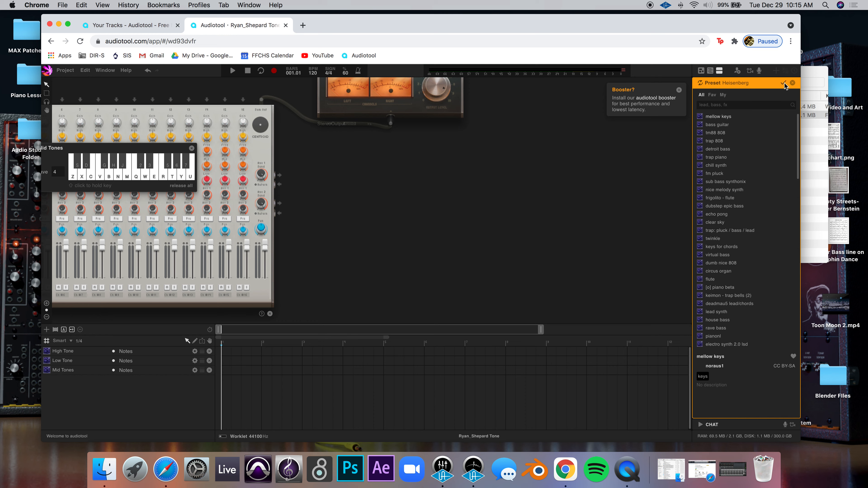
{"action": "left_click", "coordinate": [792, 83]}
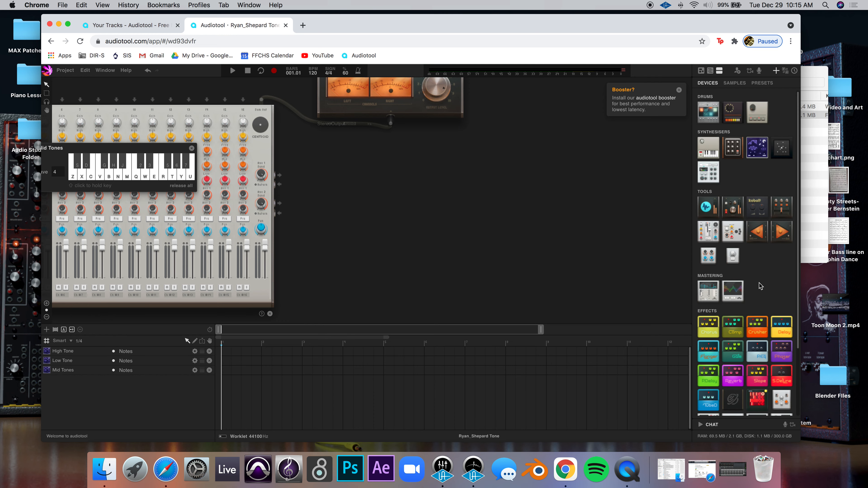
{"action": "scroll", "coordinate": [759, 283], "scroll_direction": "down", "scroll_amount": 3}
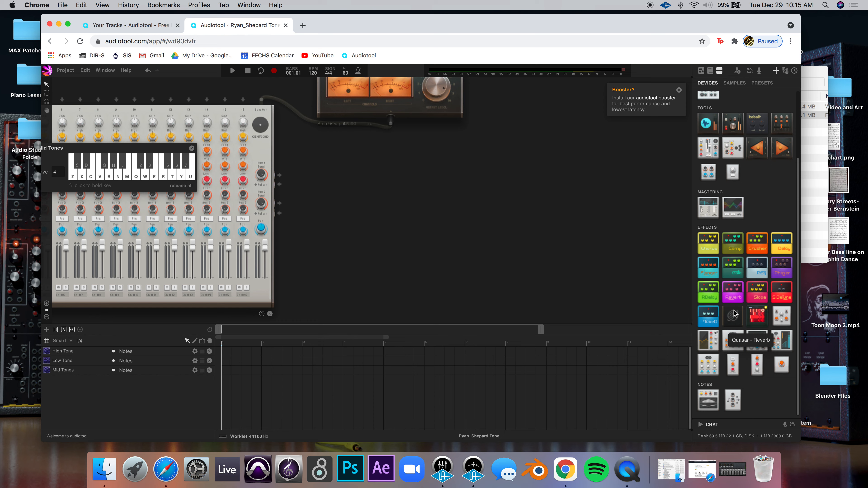
{"action": "left_click_drag", "start_coordinate": [735, 319], "coordinate": [377, 212]}
{"action": "left_click_drag", "start_coordinate": [486, 156], "coordinate": [652, 218]}
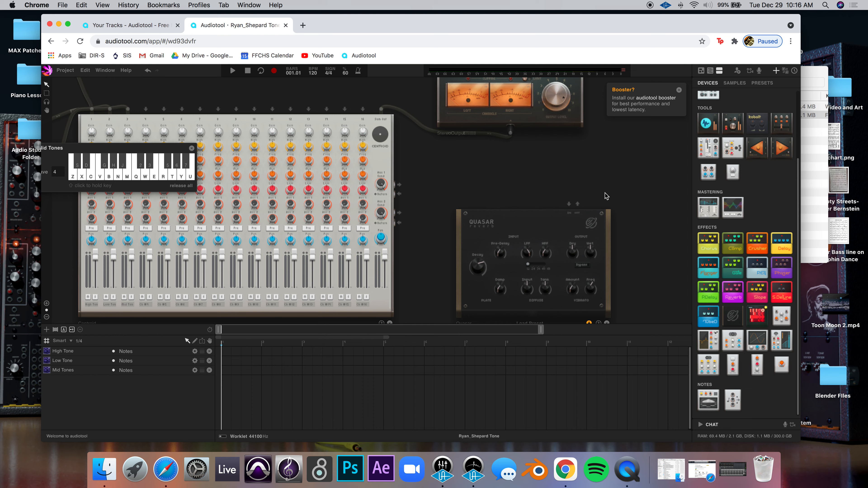
- Close the Mid Tones keyboard and cable the mixer's Aux 1 send to the Quasar input and the Quasar output to the Aux 1 return
{"action": "left_click", "coordinate": [192, 149]}
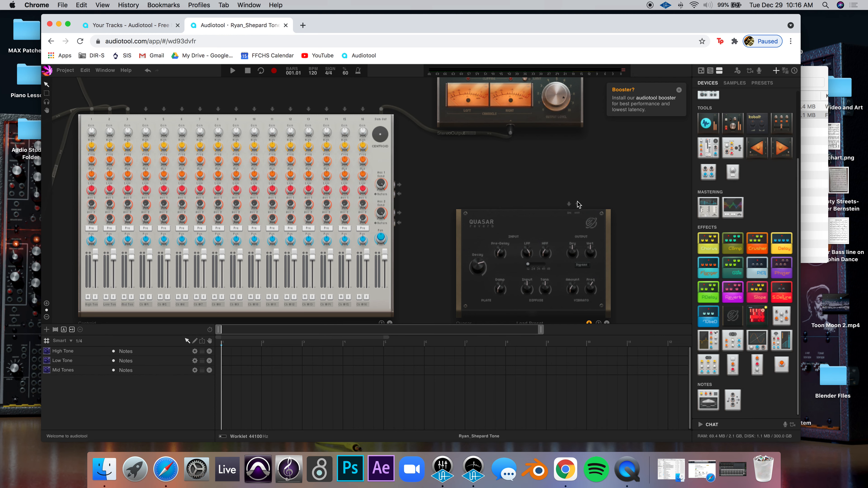
{"action": "scroll", "coordinate": [457, 156], "scroll_direction": "up", "scroll_amount": 3}
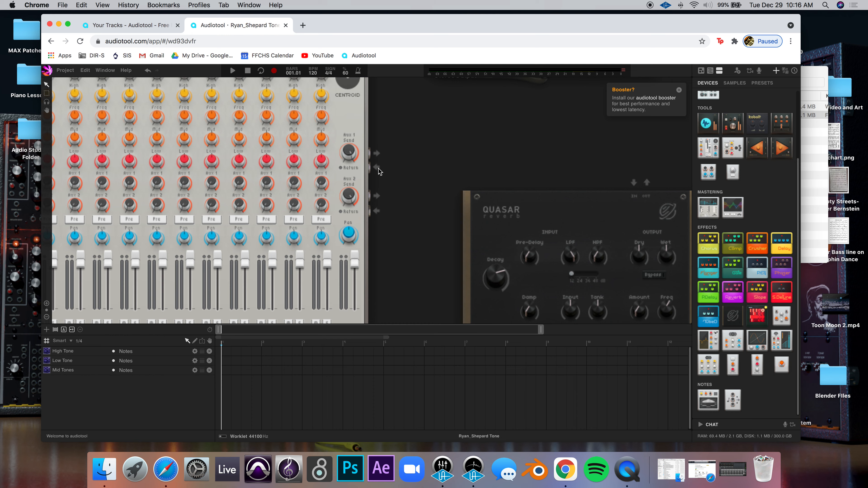
{"action": "mouse_move", "coordinate": [377, 154]}
{"action": "left_mouse_down"}
{"action": "mouse_move", "coordinate": [582, 151]}
{"action": "mouse_move", "coordinate": [637, 187]}
{"action": "mouse_move", "coordinate": [649, 184]}
{"action": "mouse_move", "coordinate": [485, 126]}
{"action": "mouse_move", "coordinate": [399, 146]}
{"action": "mouse_move", "coordinate": [376, 167]}
{"action": "left_mouse_up"}
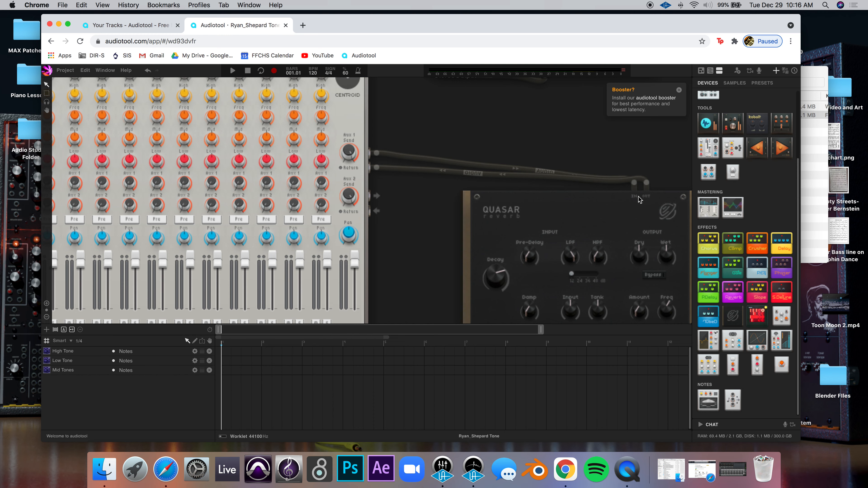
{"action": "left_click_drag", "start_coordinate": [420, 268], "coordinate": [354, 188]}
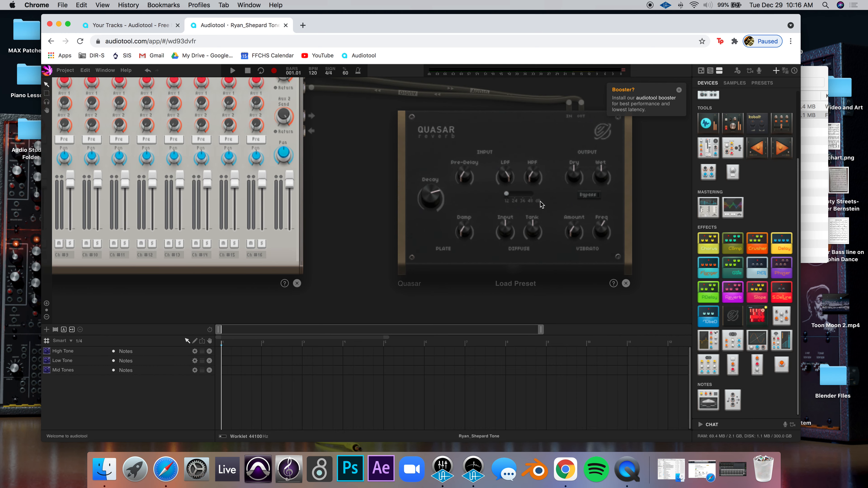
{"action": "left_click_drag", "start_coordinate": [352, 195], "coordinate": [437, 191]}
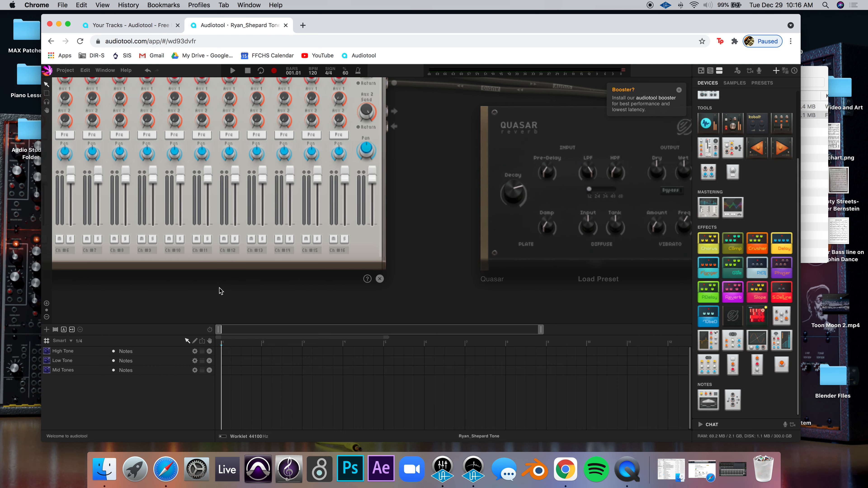
{"action": "scroll", "coordinate": [367, 302], "scroll_direction": "down", "scroll_amount": 5}
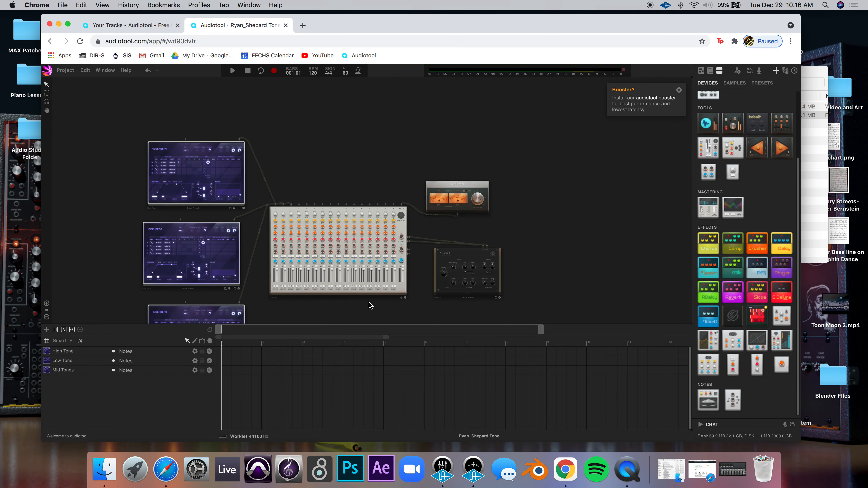
{"action": "left_click_drag", "start_coordinate": [331, 137], "coordinate": [402, 102]}
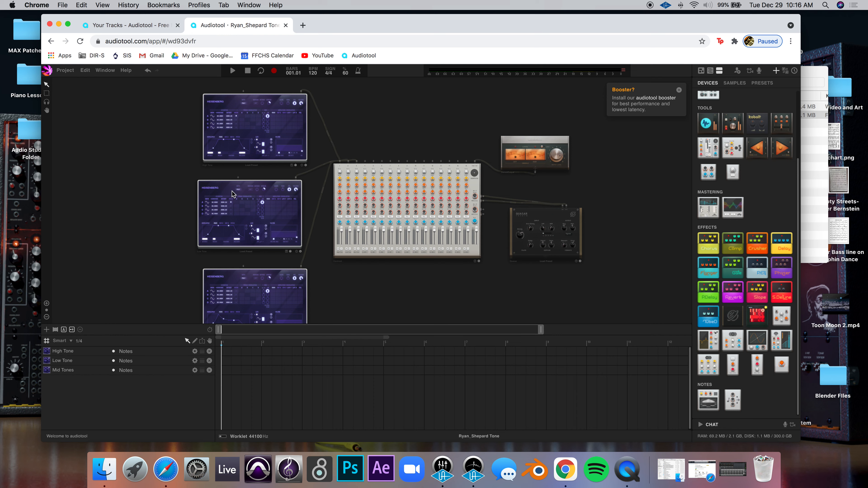